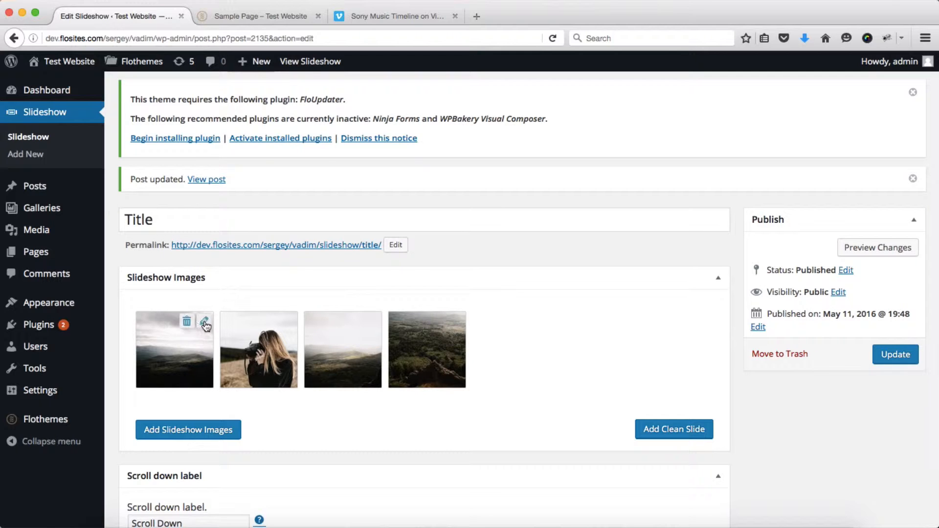
- Open the metadata of the first slideshow image and set its slide title to "Slide Title"
click(205, 324)
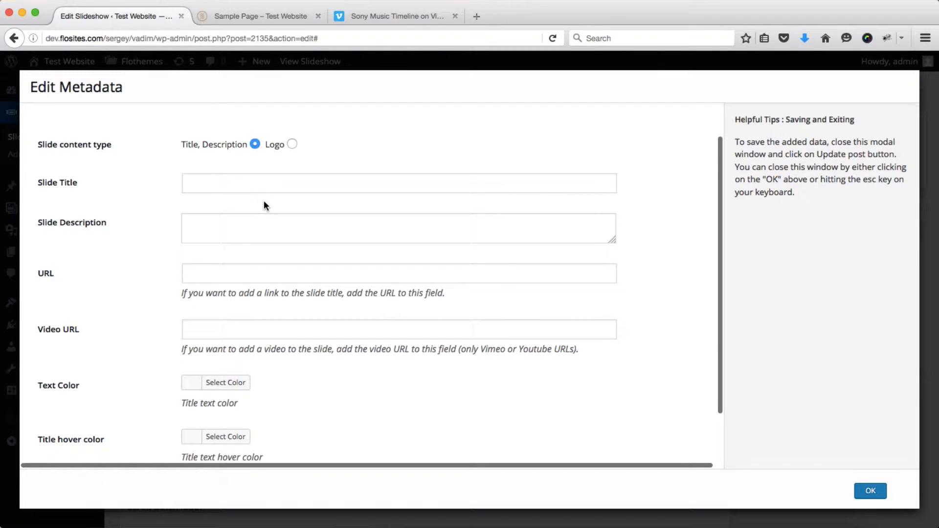
scroll(264, 201, down, 3)
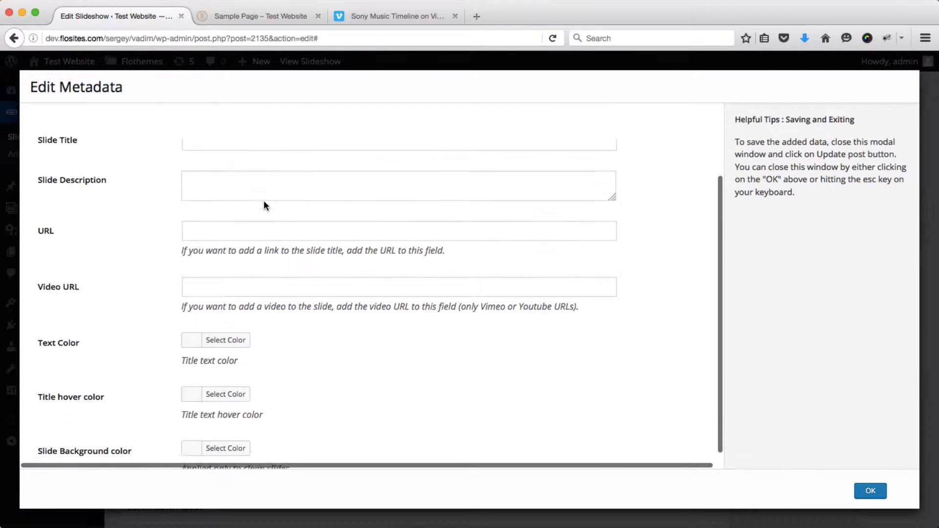
scroll(264, 201, up, 3)
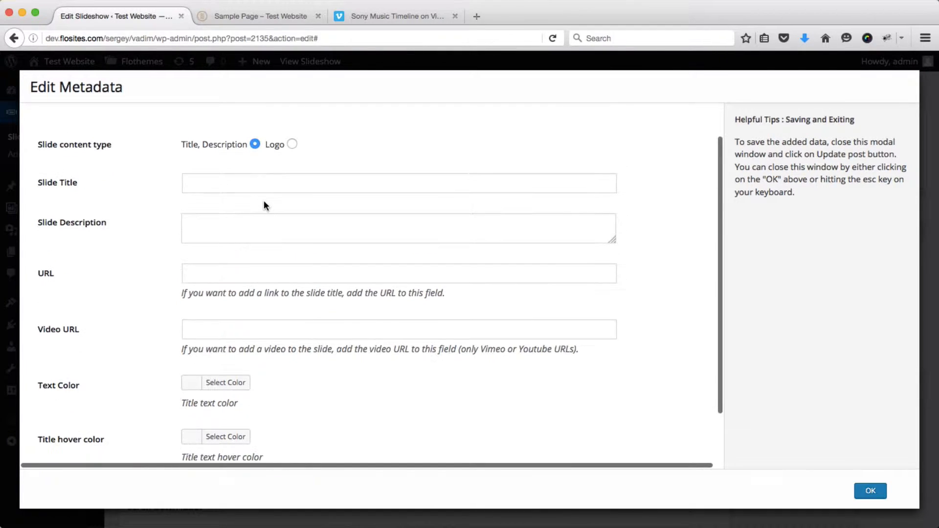
triple_click(78, 183)
key(super+c)
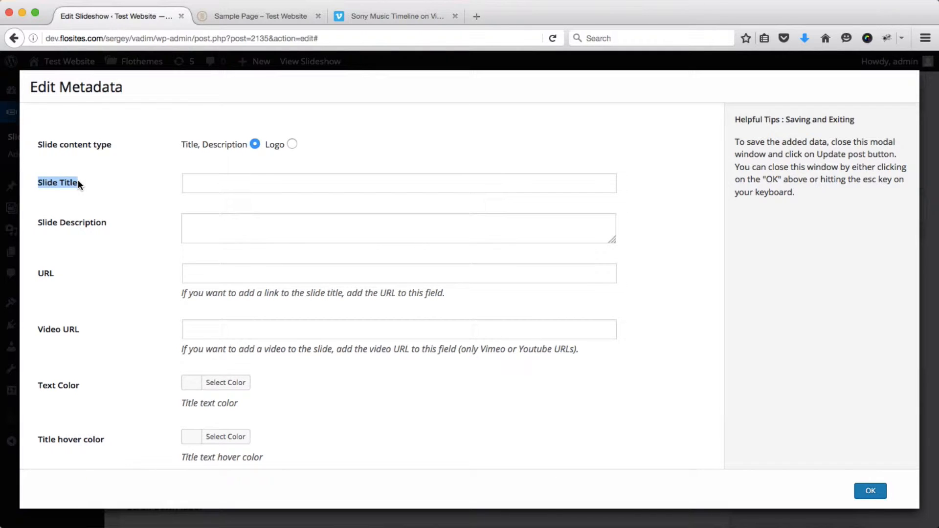
click(197, 180)
key(super+v)
- Fill in the slide description with "Slide Description", copied from the field's label
double_click(85, 222)
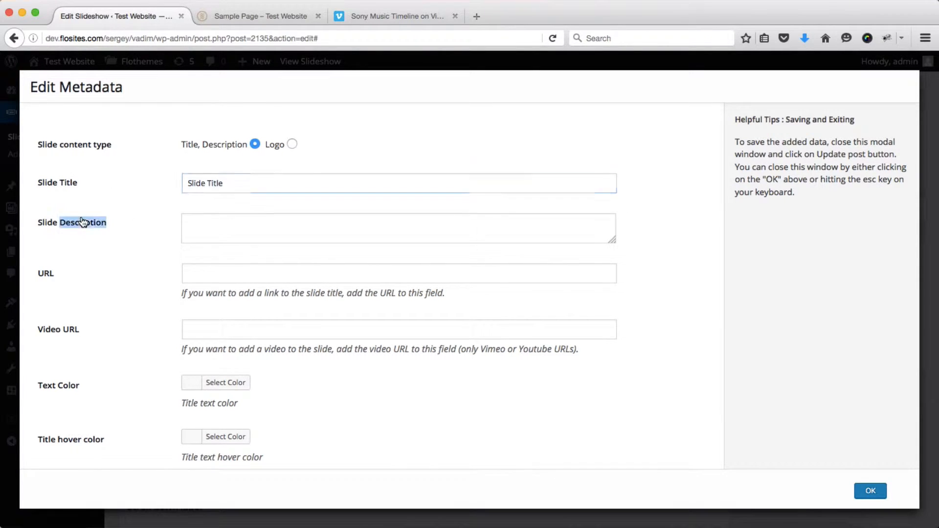
triple_click(122, 222)
key(super+c)
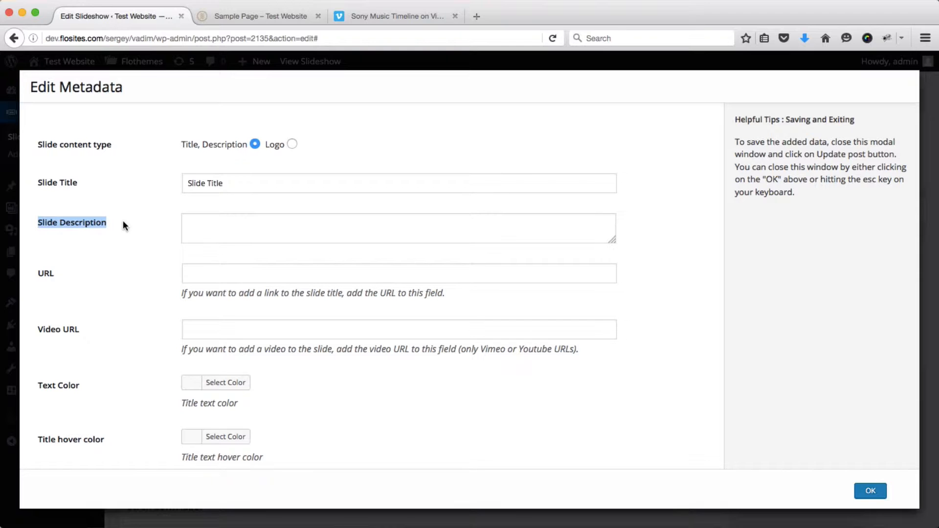
click(215, 229)
key(super+v)
click(206, 271)
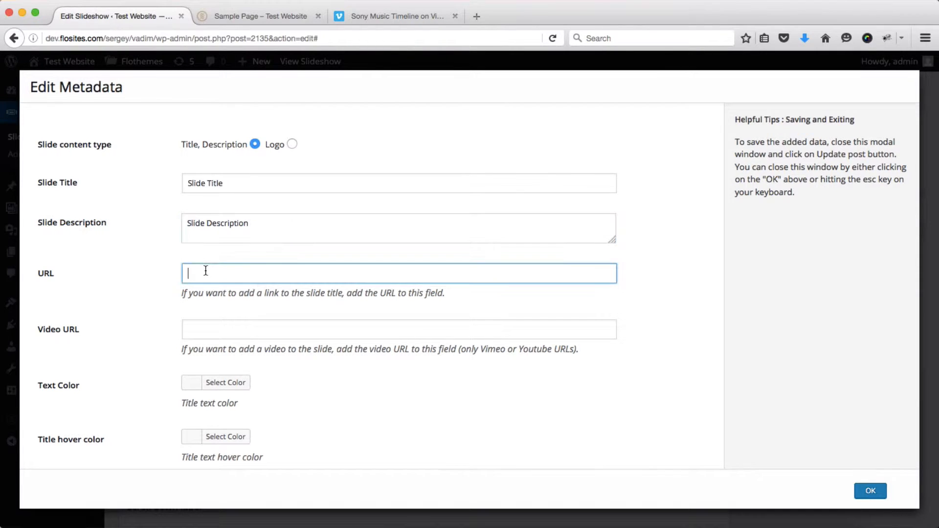
key(super+t)
text(flo)
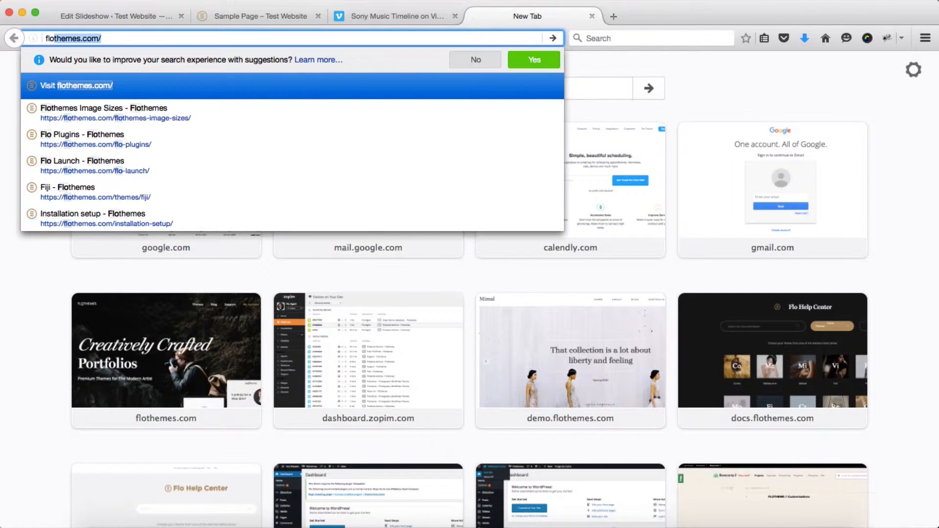
key(Escape)
key(Escape)
key(super+w)
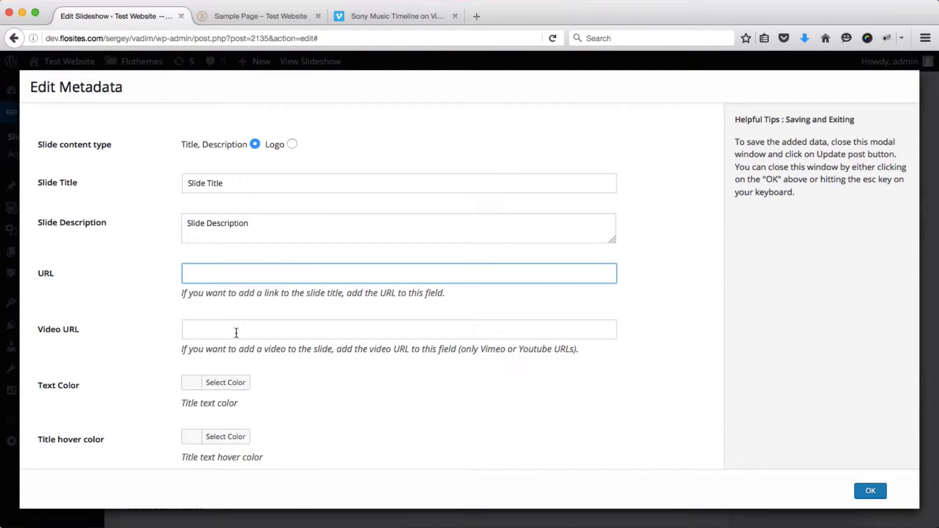
text(http://flothemes.com/)
- Set the slide's text color to white from the preset swatches and close the color picker
scroll(289, 320, down, 3)
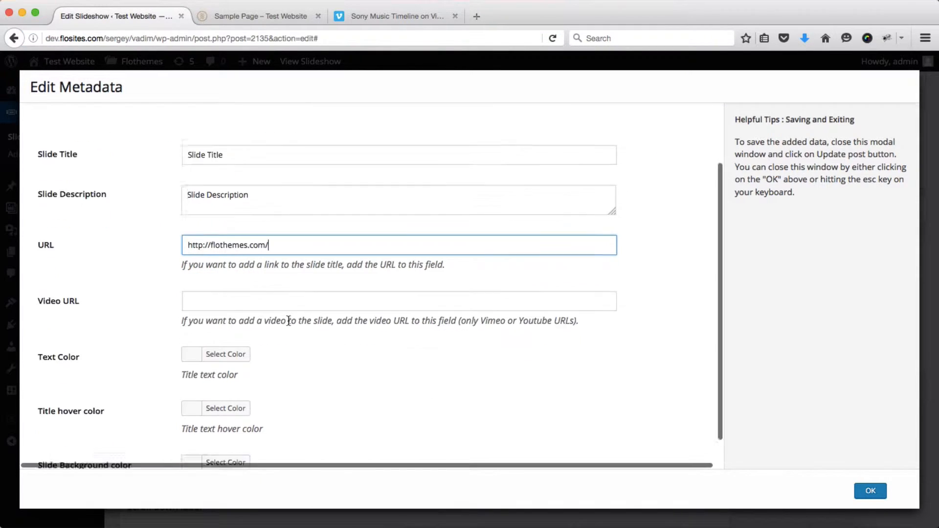
click(229, 328)
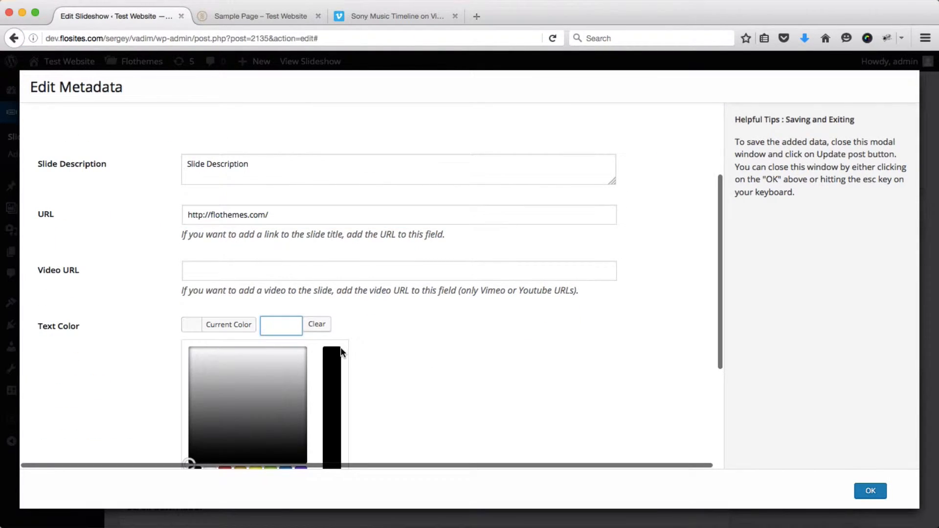
scroll(342, 352, down, 3)
click(210, 381)
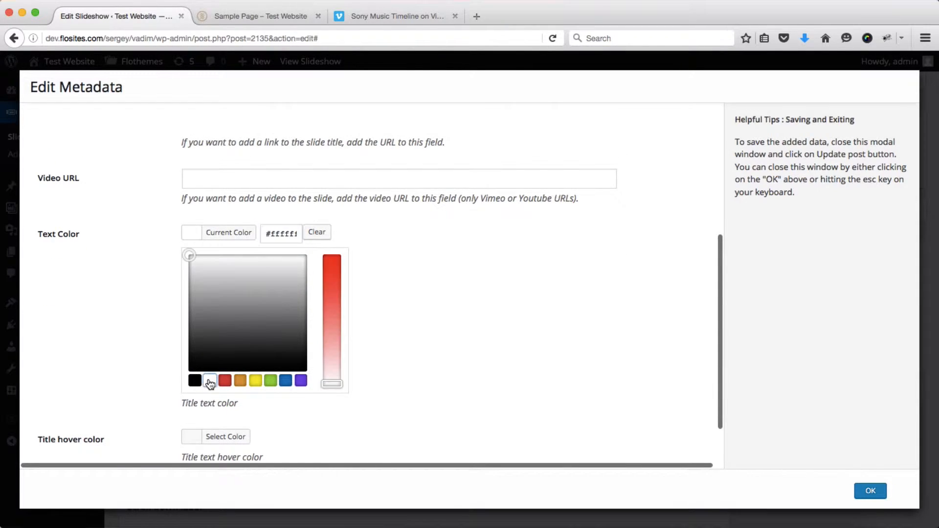
click(415, 322)
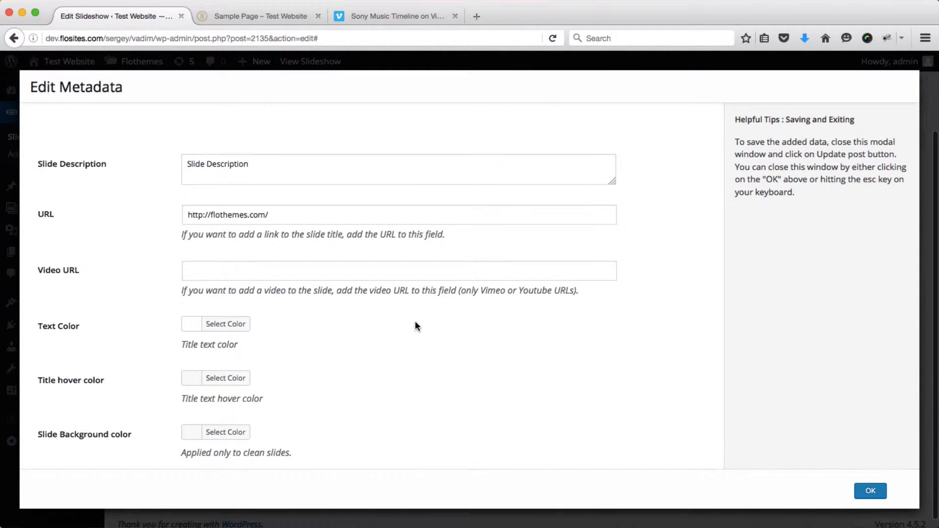
- Set the slide's title hover color to light grey #c1c1c1 and close the color picker
click(230, 380)
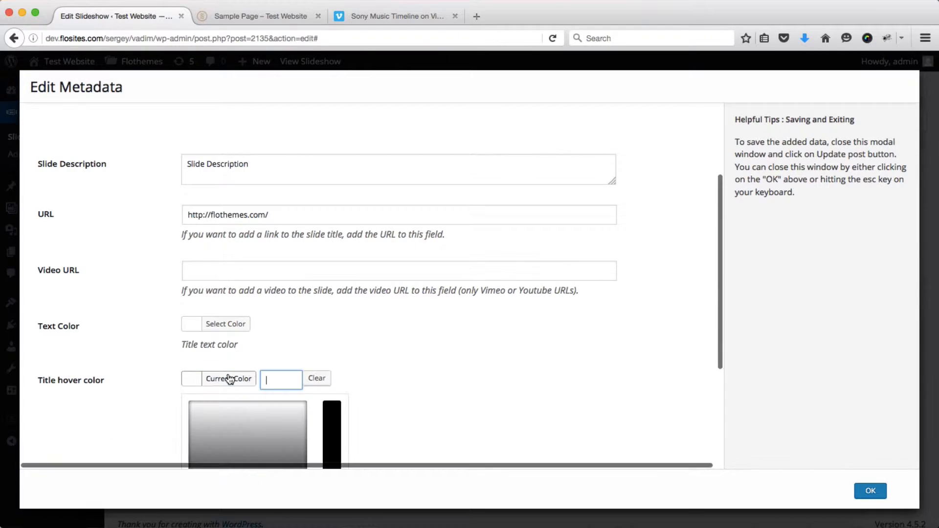
scroll(403, 342, down, 4)
click(235, 311)
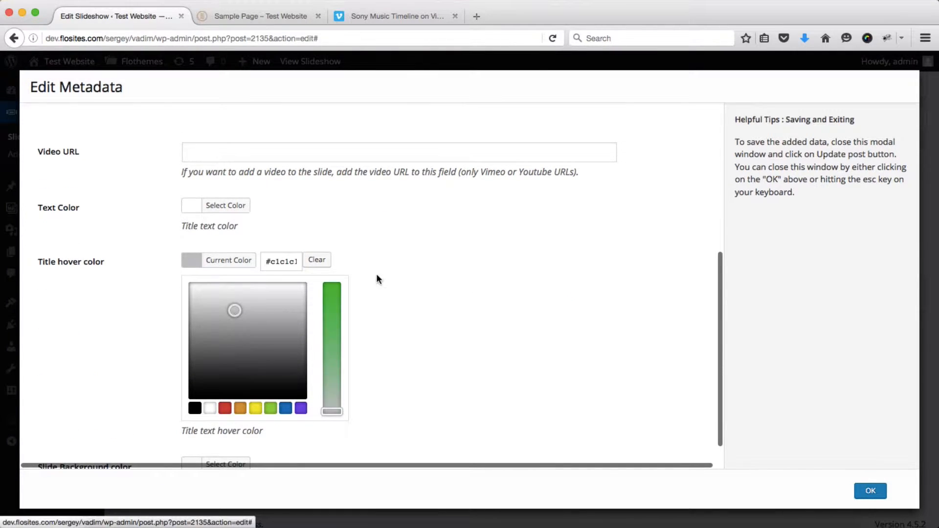
click(404, 265)
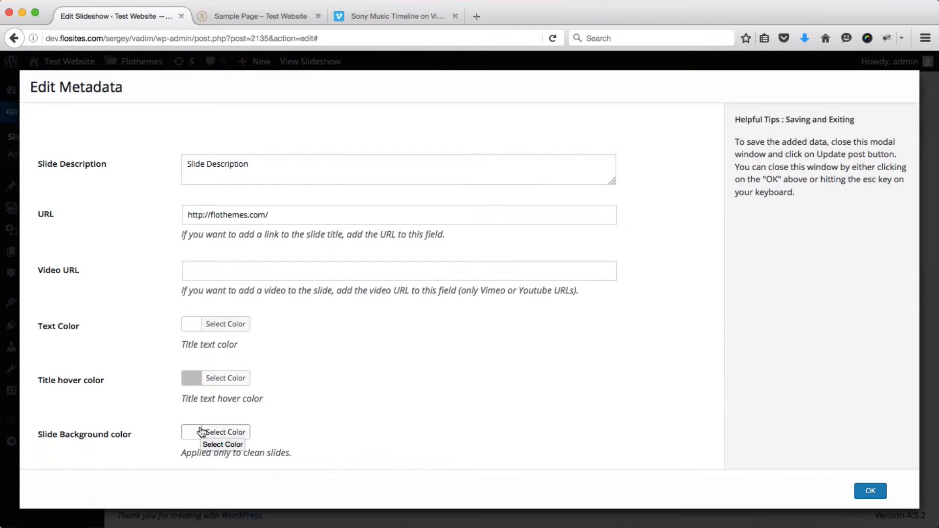
- Accept the slide's text, link and color metadata and update the slideshow post
scroll(659, 372, up, 2)
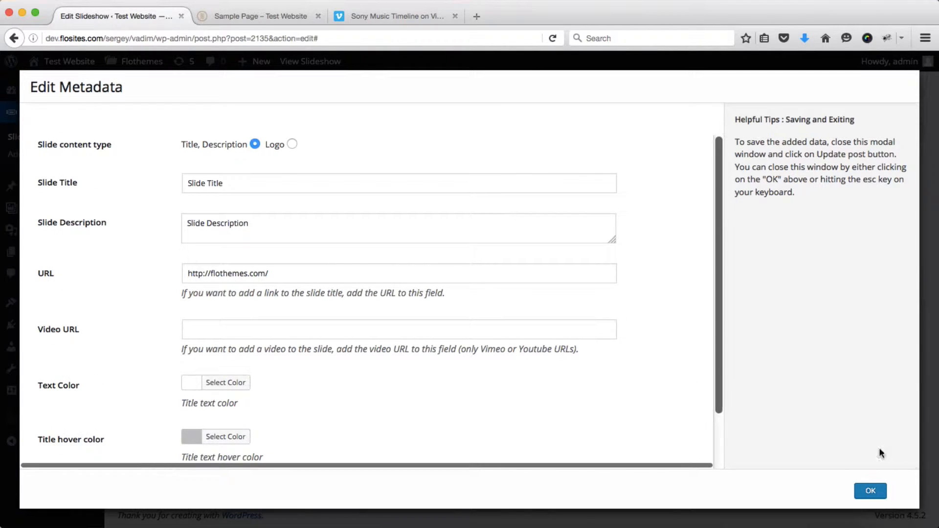
click(870, 493)
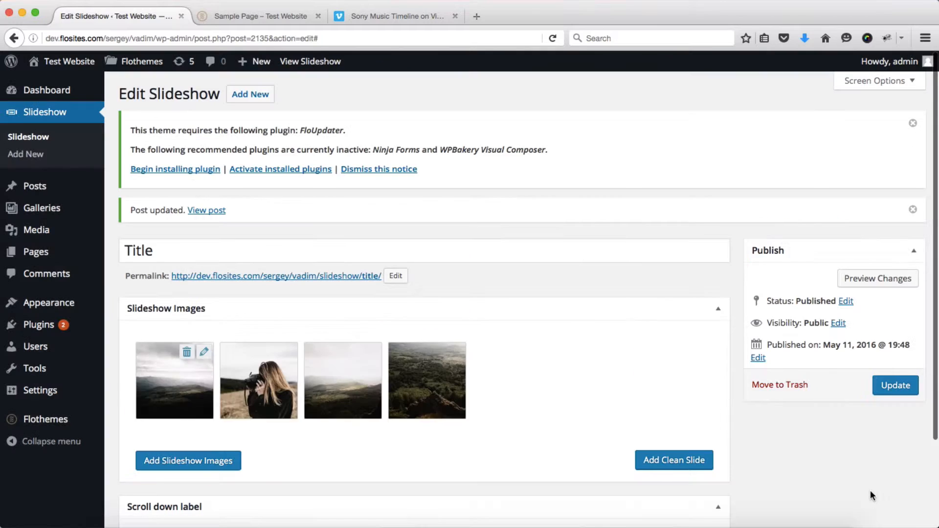
click(889, 391)
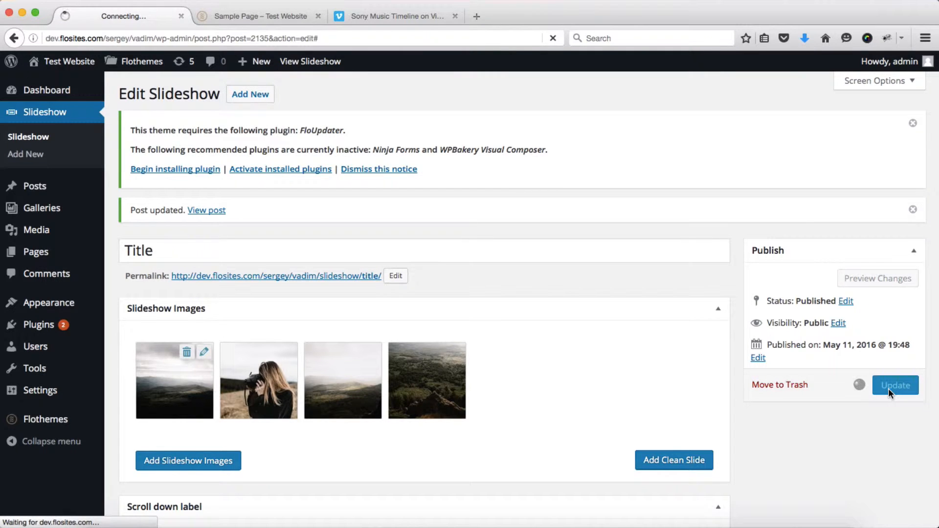
- Reload the Sample Page, test the slide title's link to the Flothemes site, and return to the page
key(ctrl+Tab)
key(super+r)
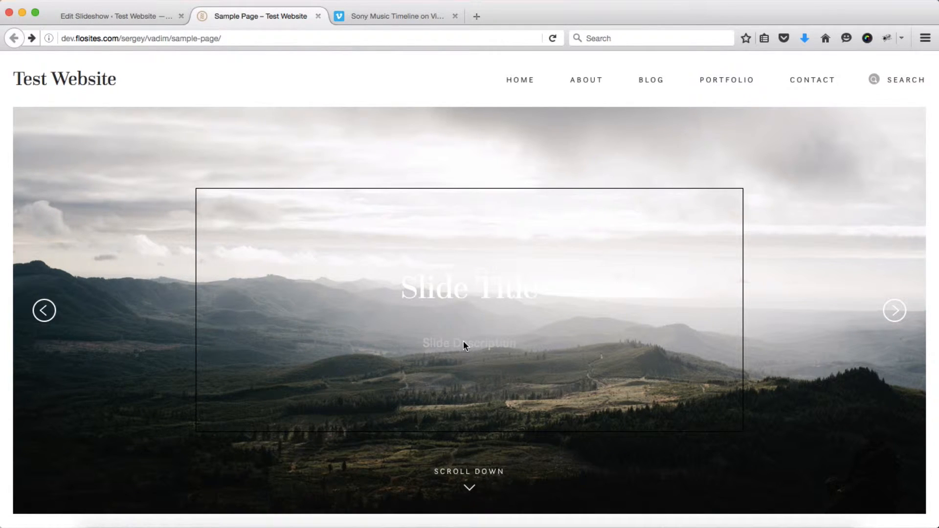
click(471, 295)
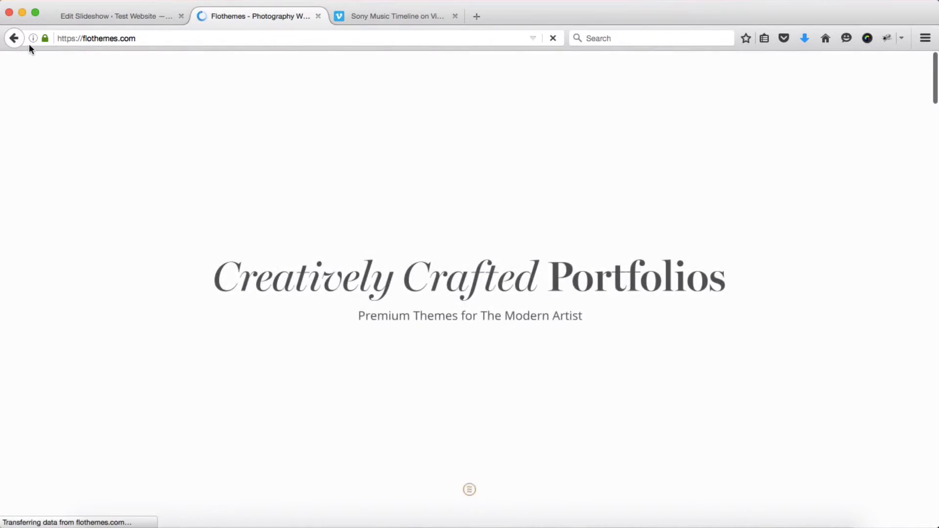
click(15, 38)
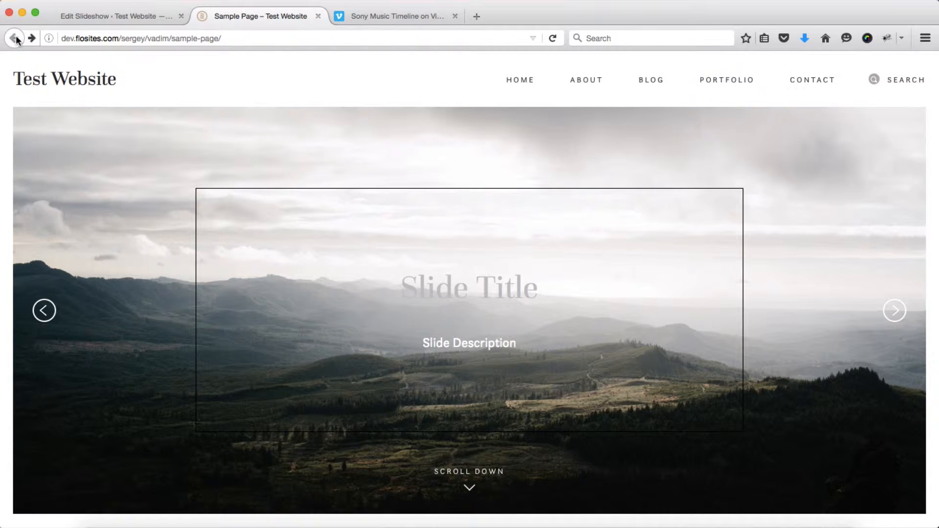
key(ctrl+shift+Tab)
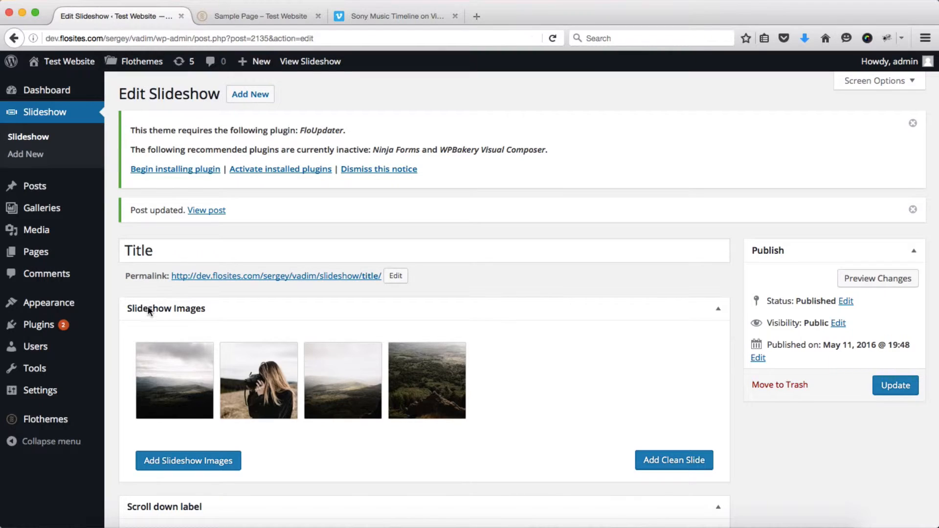
click(204, 351)
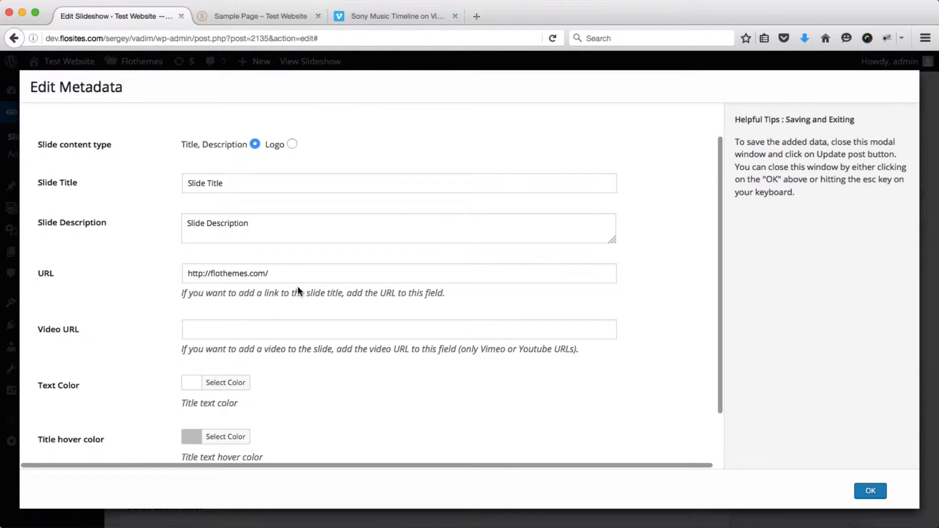
scroll(298, 286, down, 1)
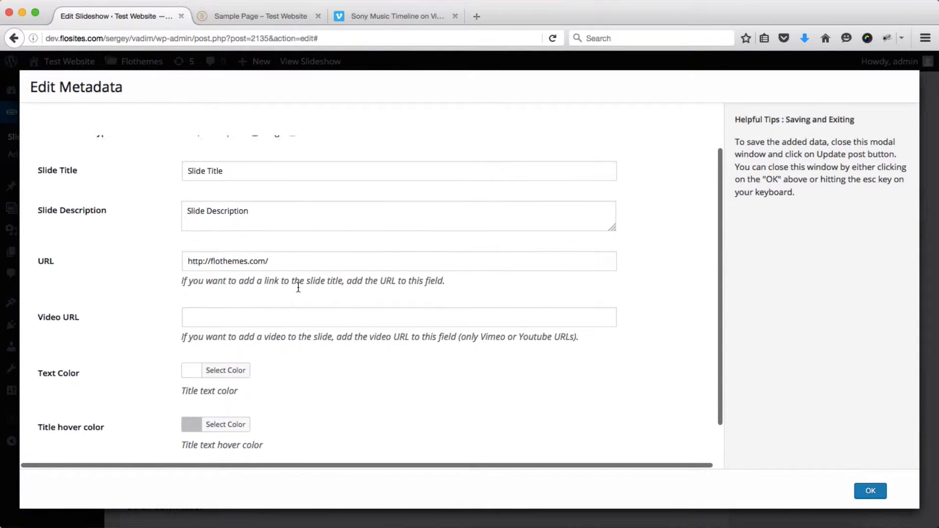
click(228, 324)
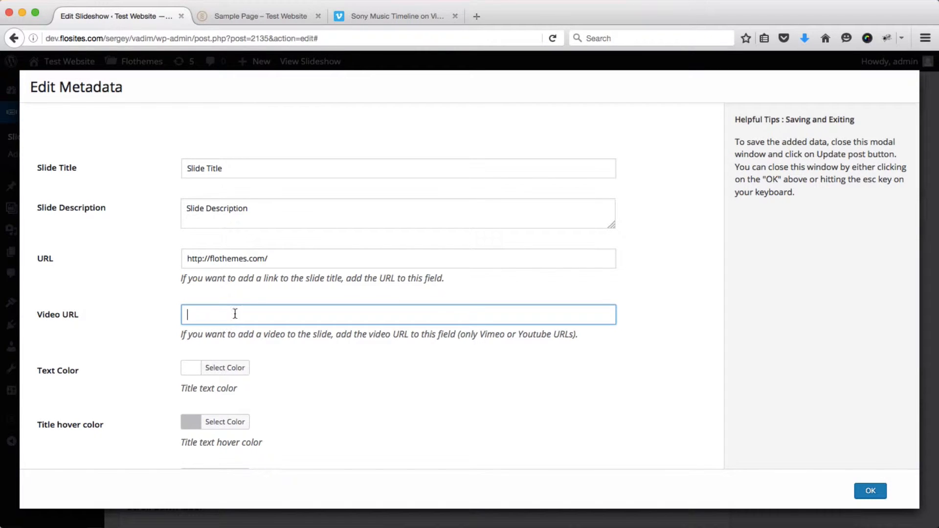
click(368, 17)
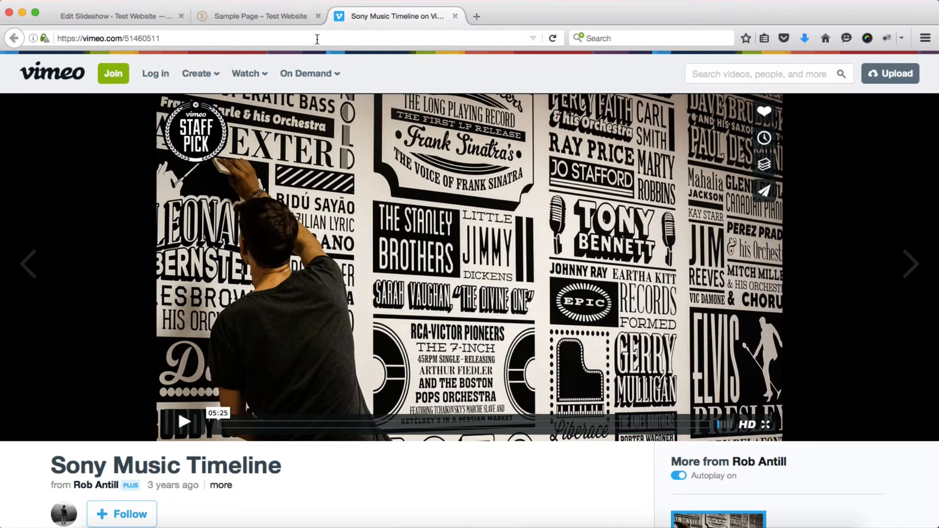
click(313, 39)
key(super+c)
key(ctrl+Tab)
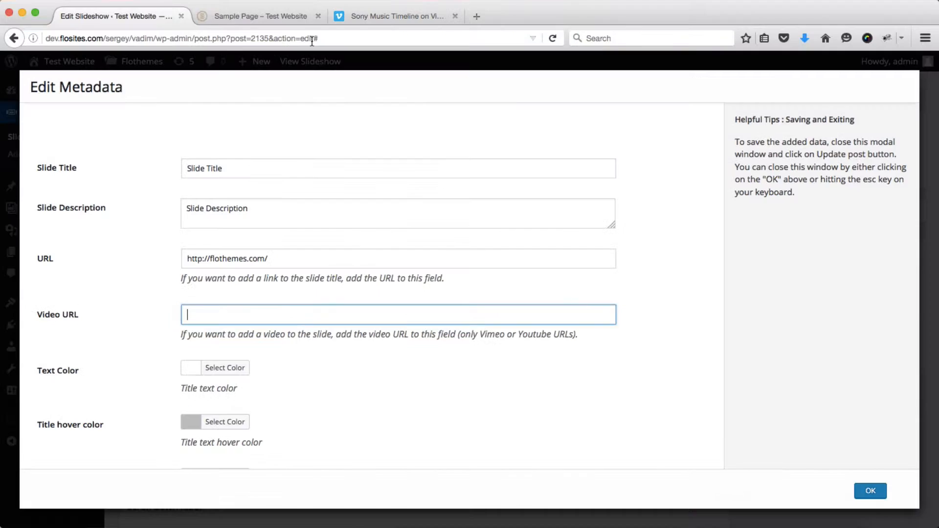
key(super+v)
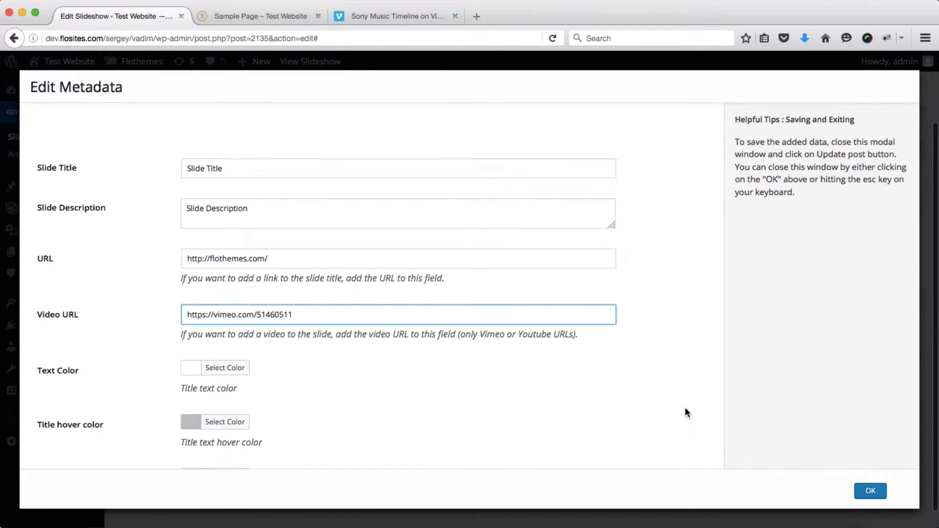
- Accept the slide's video setting and update the slideshow post
scroll(685, 412, down, 2)
click(873, 492)
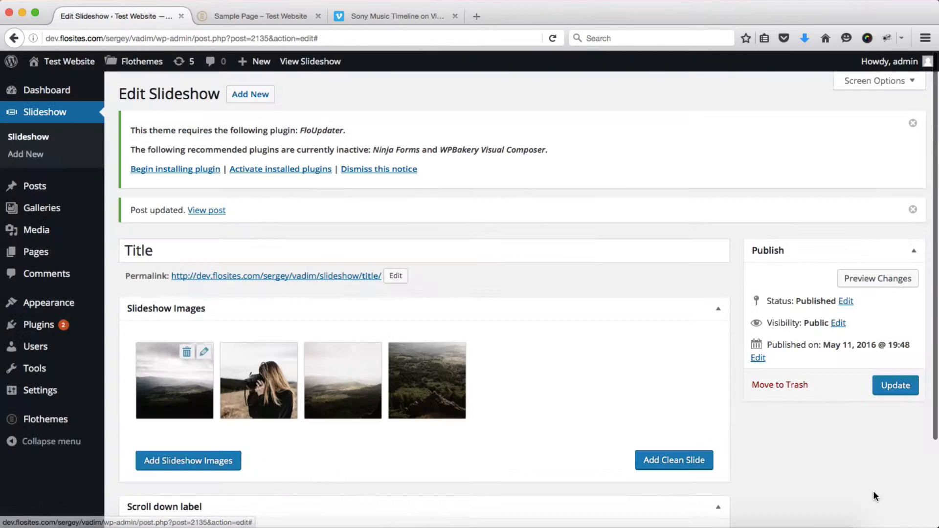
click(903, 387)
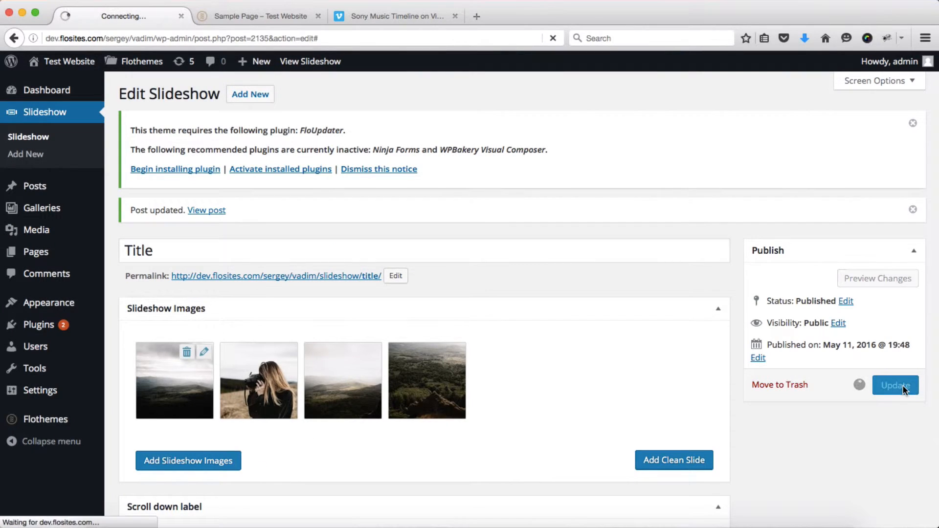
- Reload the Sample Page, play and close the slide's video, and return to the slideshow editor
key(ctrl+Tab)
key(super+r)
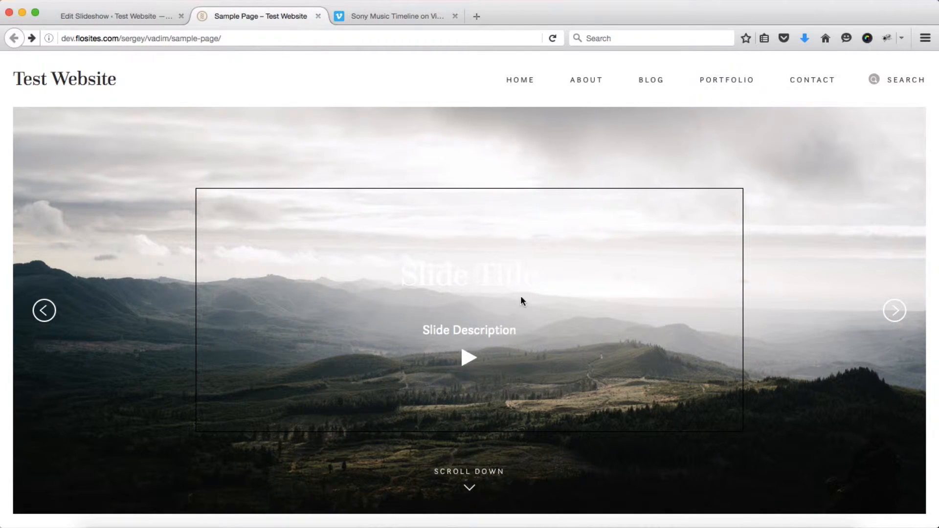
click(464, 362)
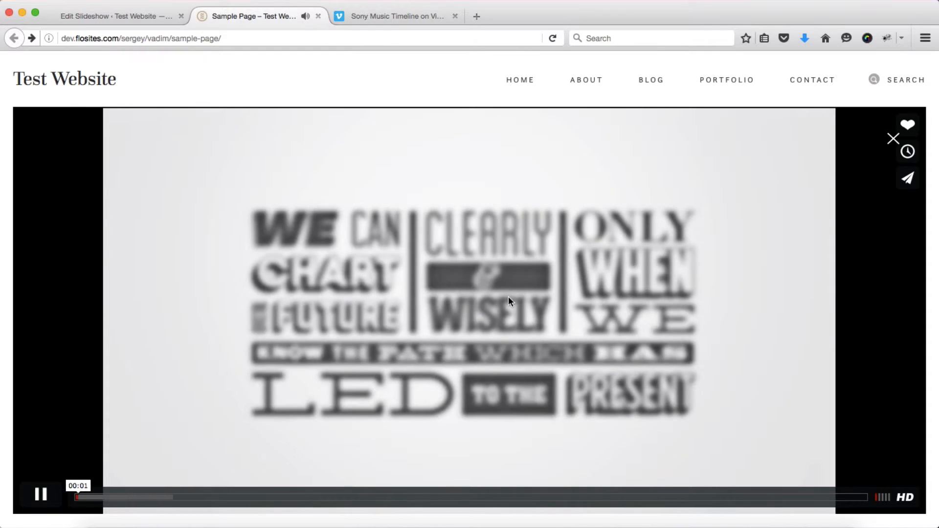
key(Escape)
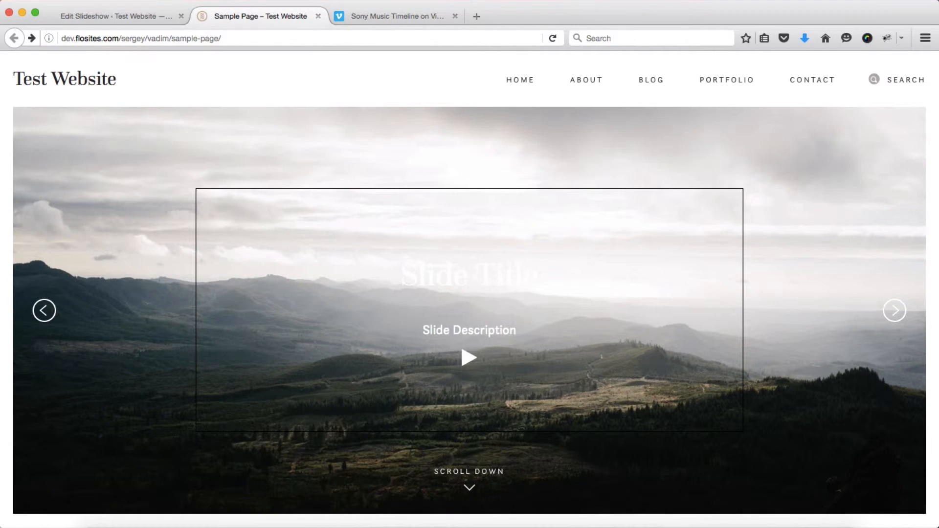
key(ctrl+shift+Tab)
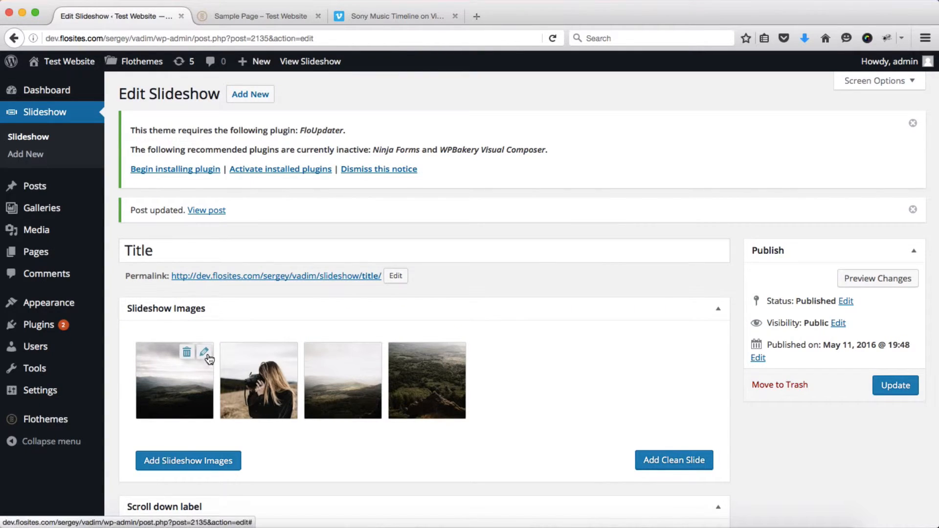
- Open the first slide's metadata and clear its title, description, URL and video URL under the Title, Description content type
click(204, 353)
click(292, 144)
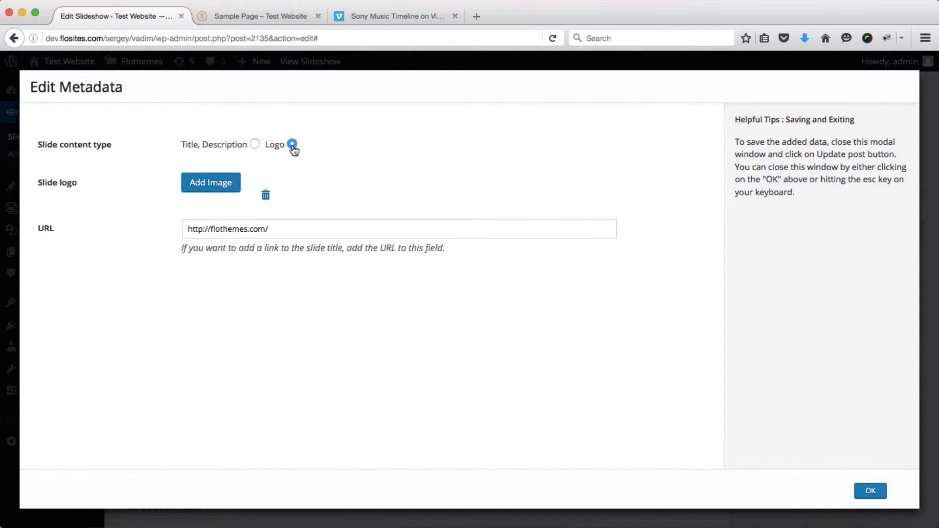
click(255, 144)
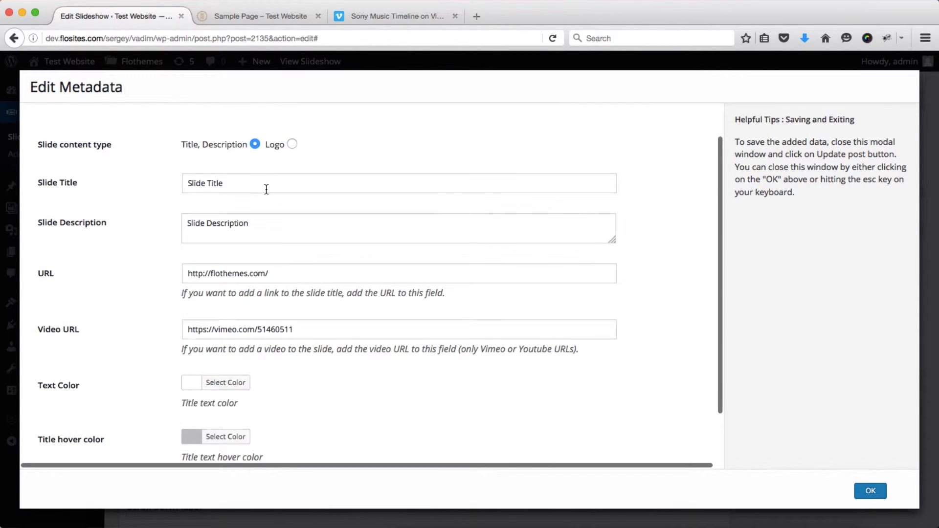
triple_click(266, 189)
key(BackSpace)
key(Tab)
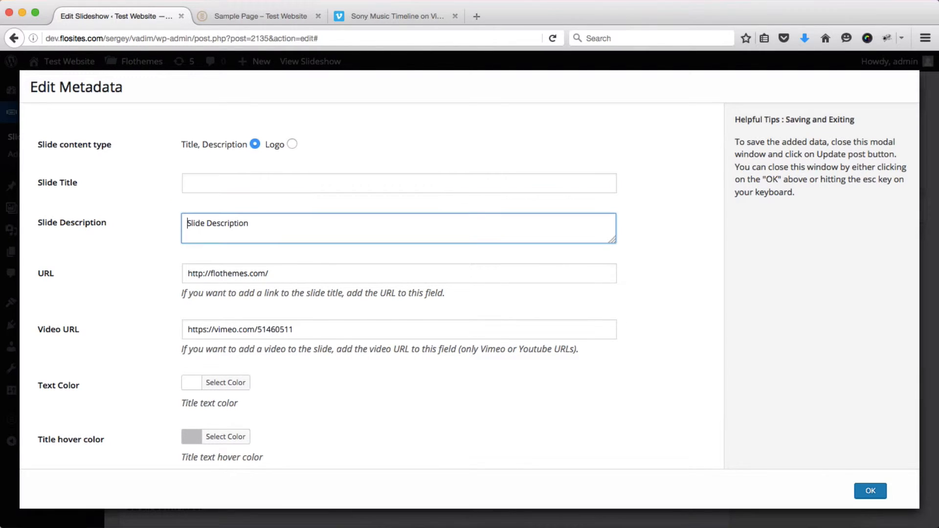
key(super+a)
key(BackSpace)
key(Tab)
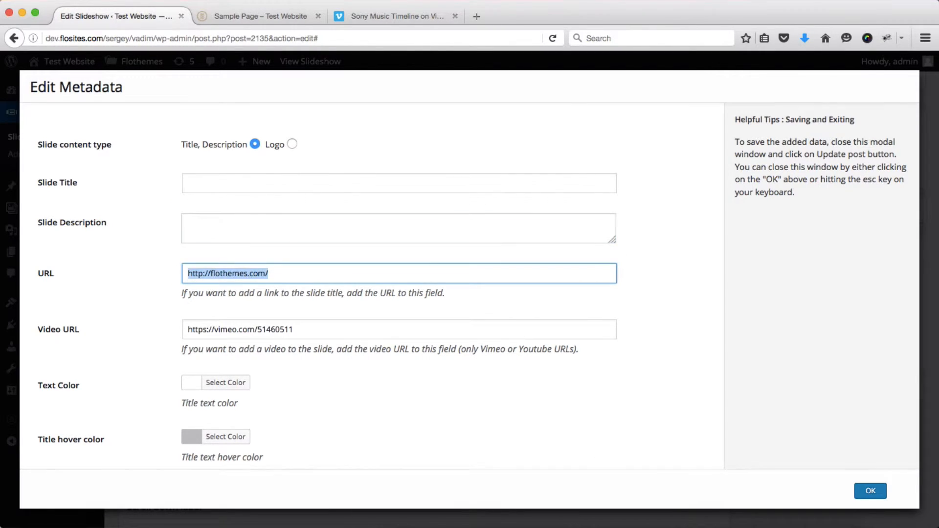
key(BackSpace)
key(Tab)
key(BackSpace)
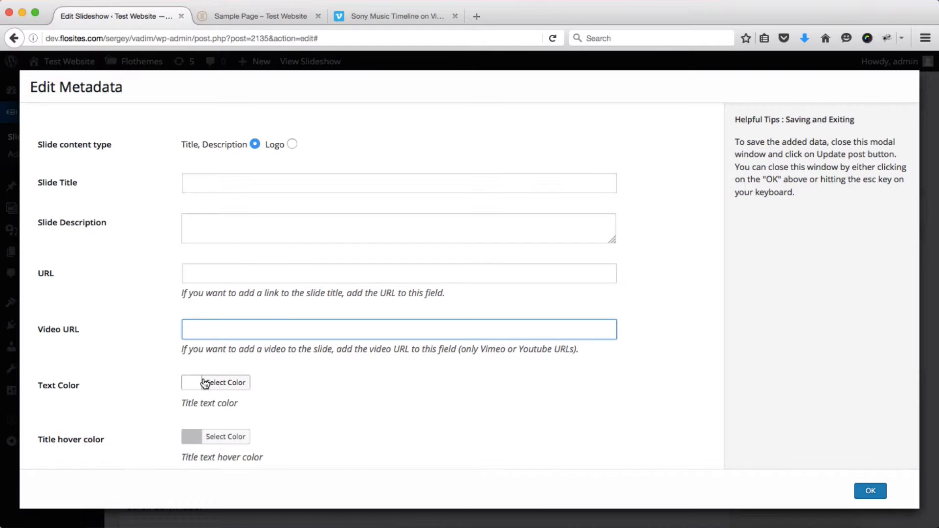
- Set the first slide's content type to Logo, add mountain-300x143.png as its slide logo, and accept the metadata
click(292, 144)
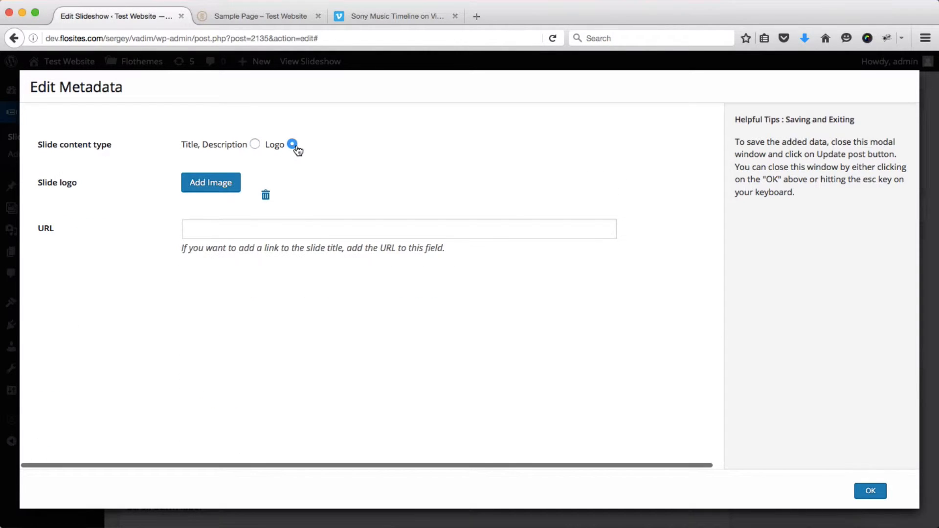
click(211, 188)
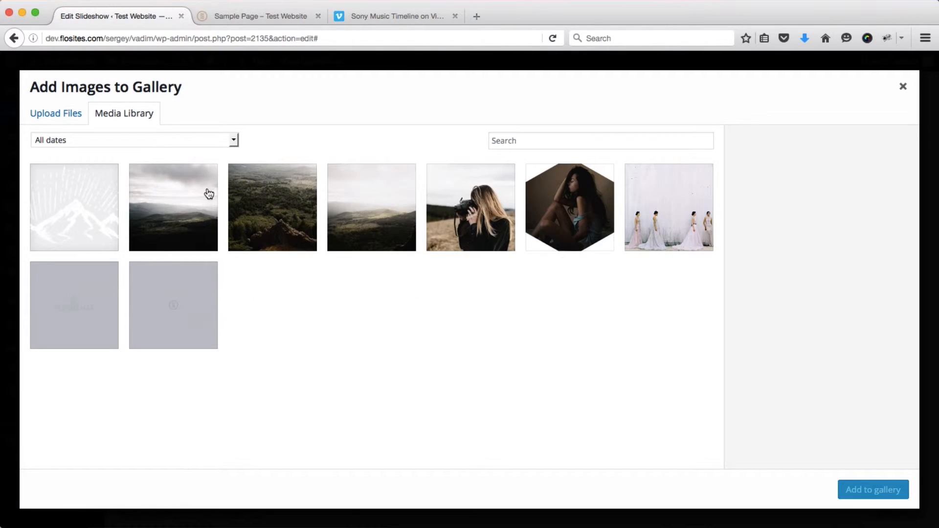
click(64, 201)
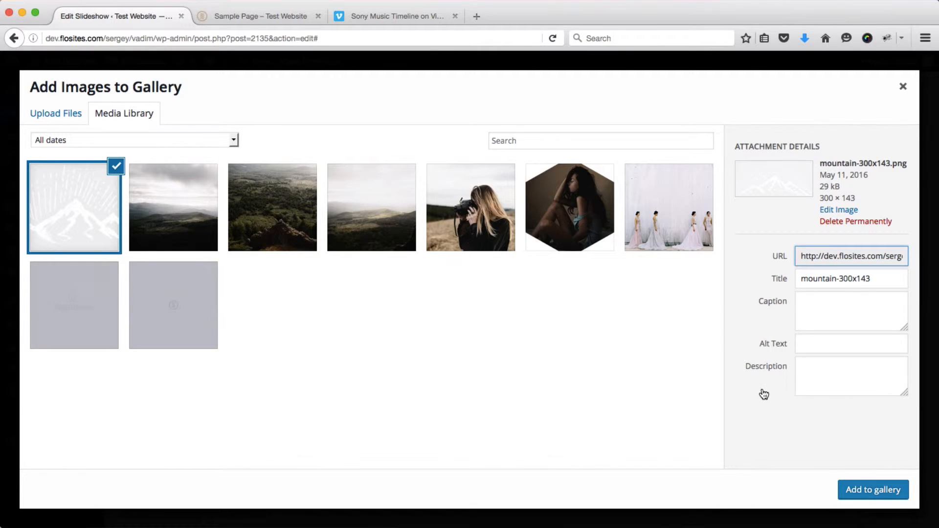
click(867, 488)
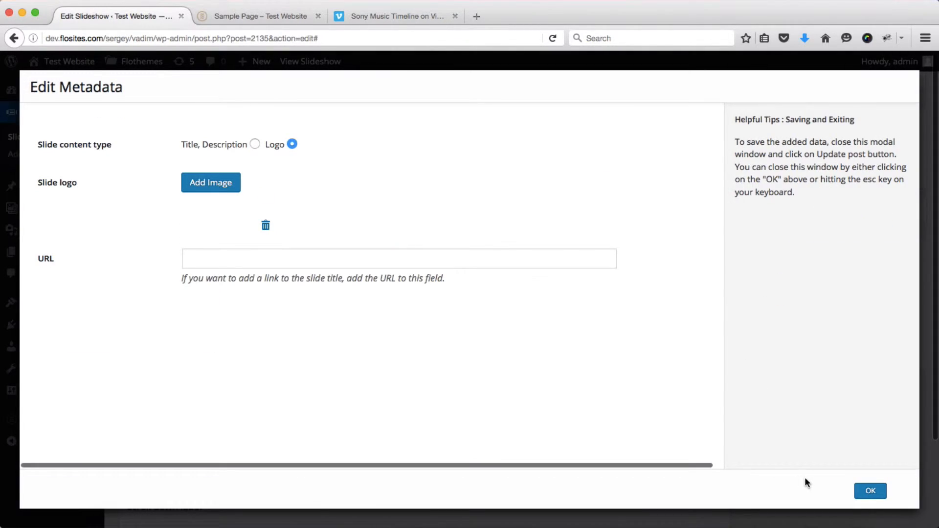
click(871, 492)
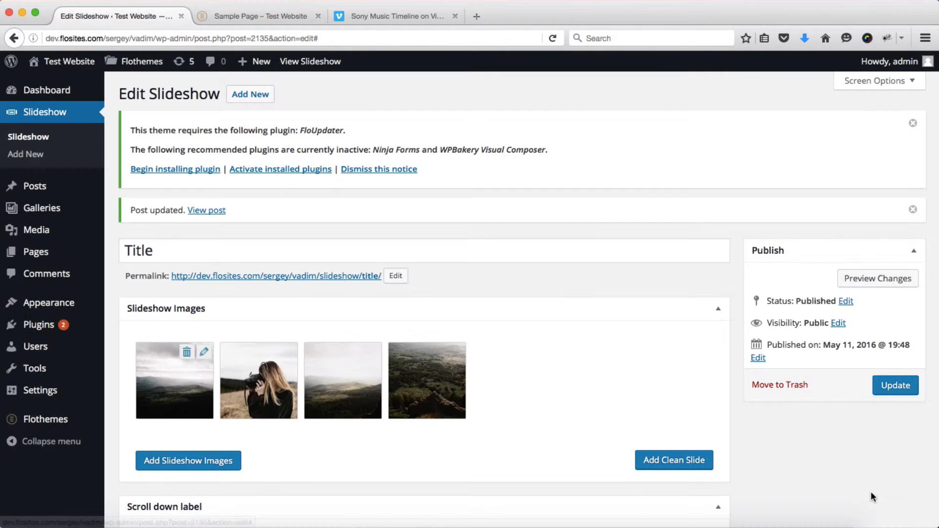
- Update the slideshow post, check the slide's logo on the reloaded Sample Page, and return to the slideshow editor
click(906, 391)
key(ctrl+Tab)
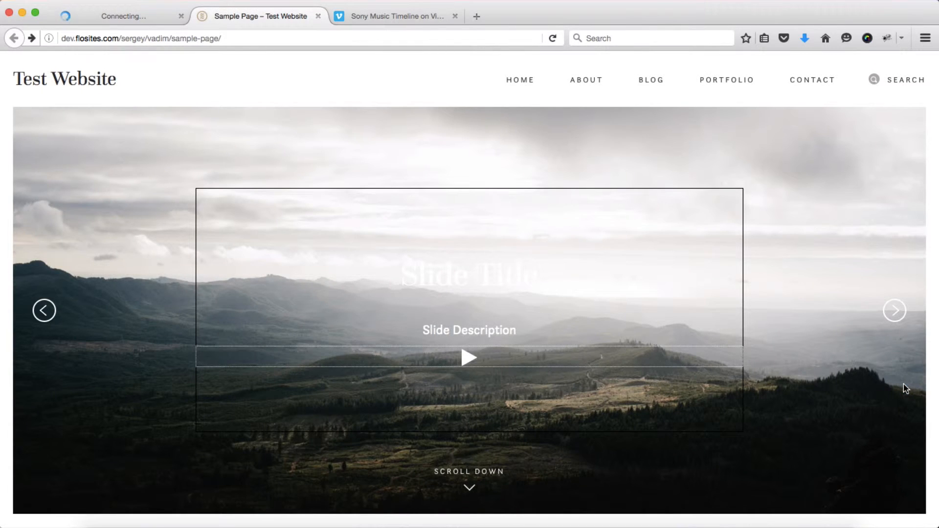
key(super+r)
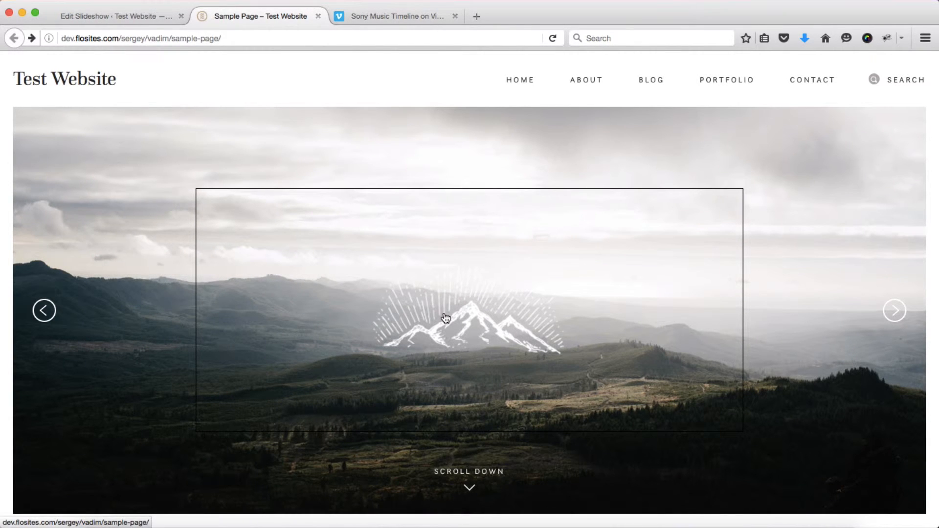
click(126, 15)
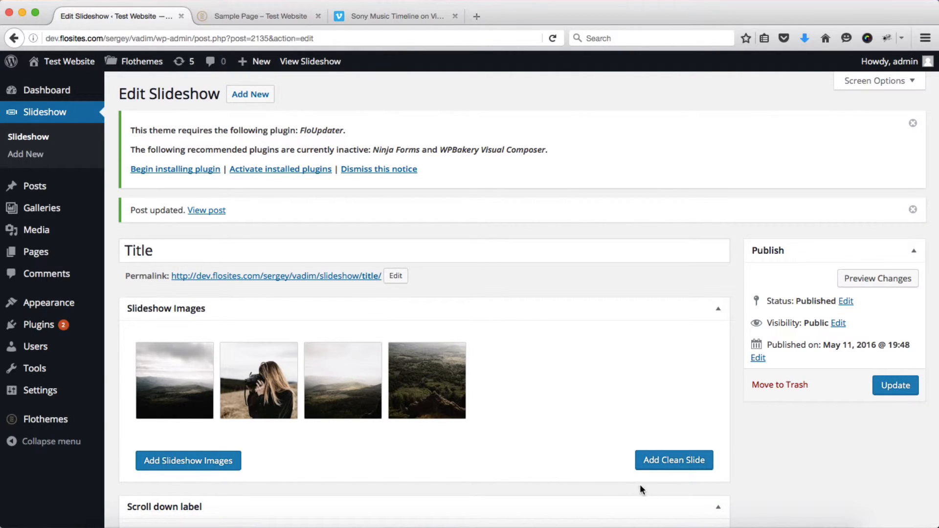
- Add a clean slide to the slideshow and move it to the first position, before the image slides
click(670, 461)
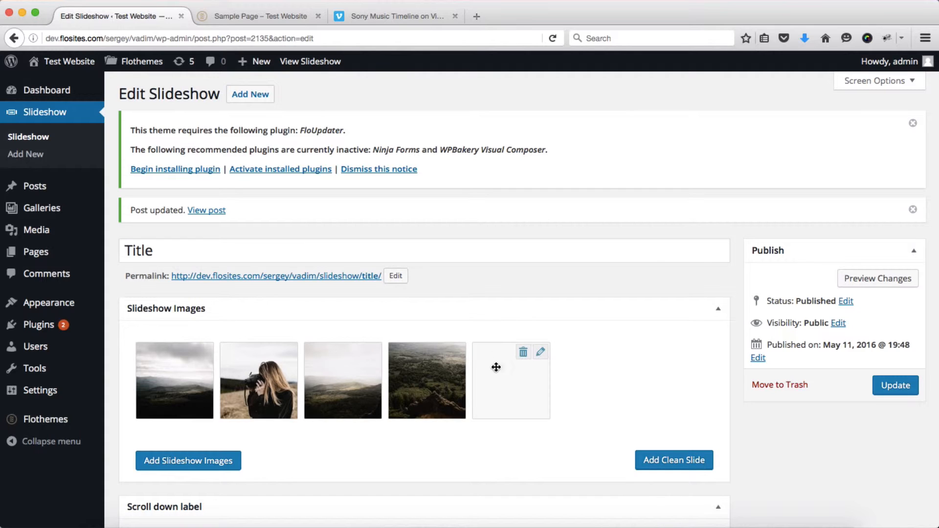
drag(512, 381, 149, 377)
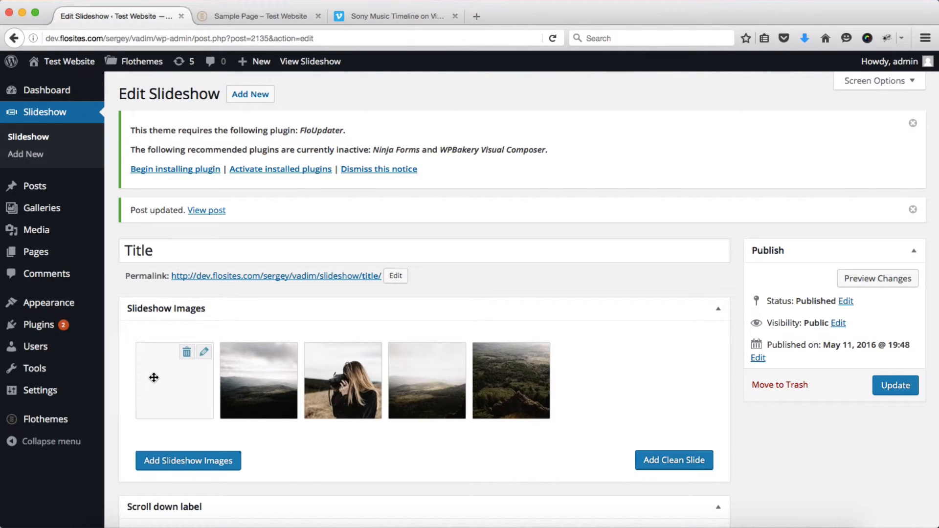
- In the clean slide's metadata, set the slide background color to a muted pinkish red, starting from the red preset
click(203, 352)
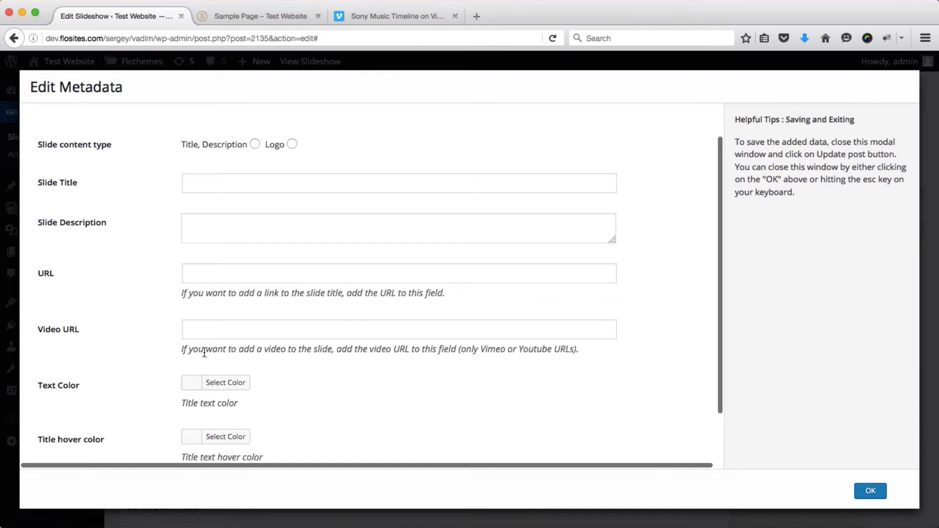
scroll(288, 363, down, 2)
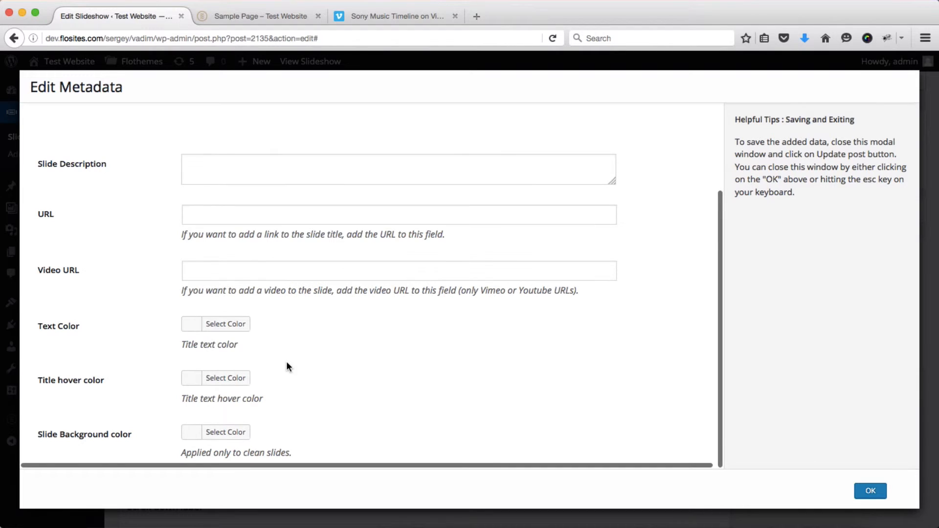
click(241, 436)
scroll(303, 391, down, 3)
click(218, 429)
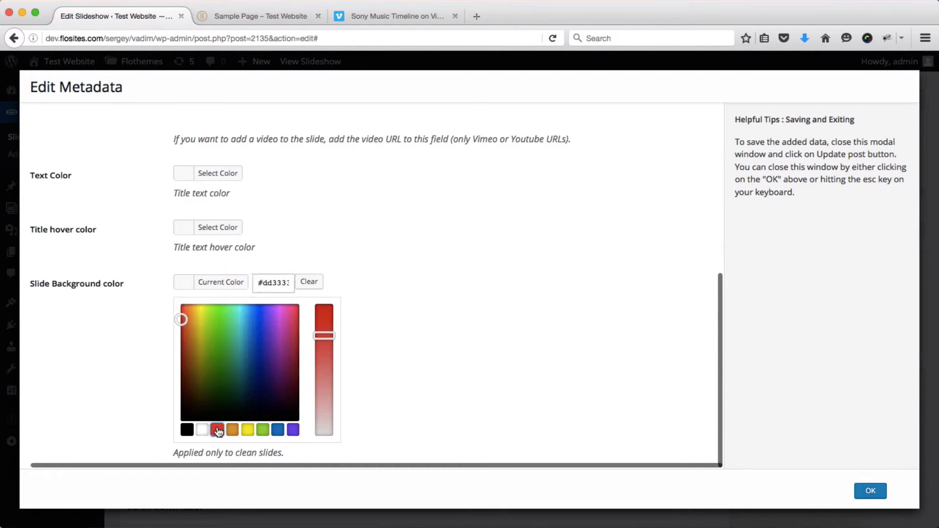
drag(181, 321, 181, 330)
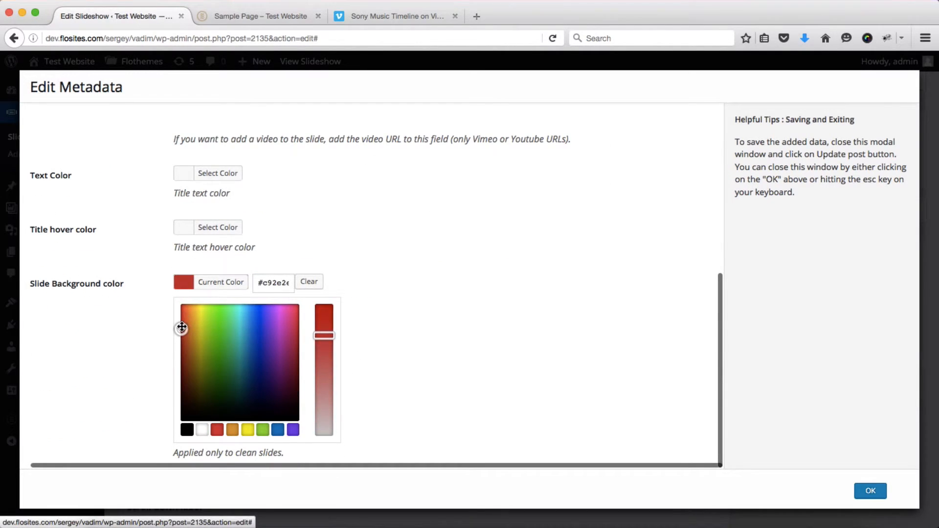
drag(324, 336, 322, 394)
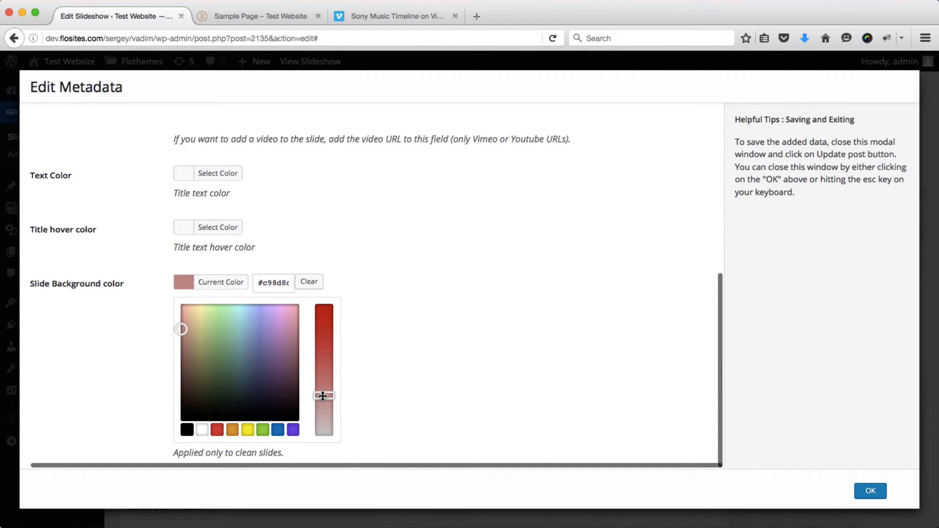
click(409, 343)
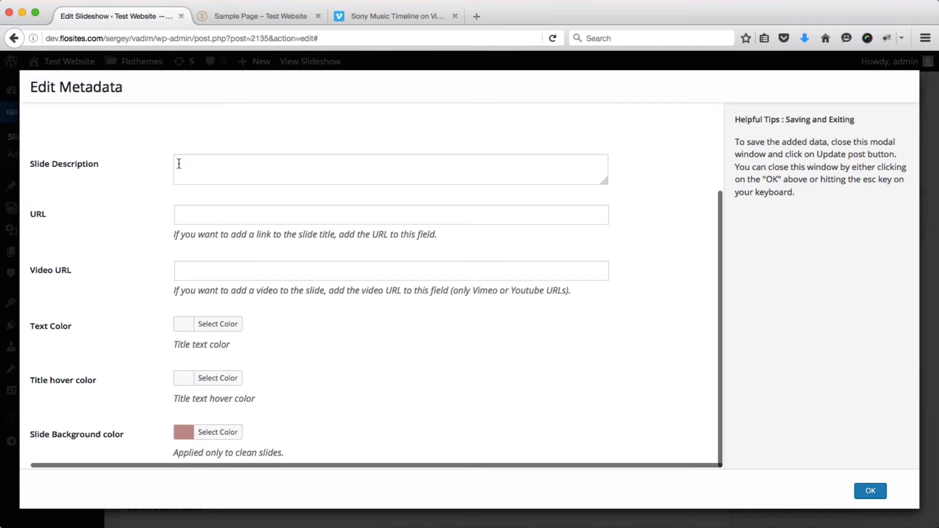
- Give the clean slide the Logo content type with mountain-300x143.png as its slide logo, and accept the metadata
scroll(225, 252, up, 3)
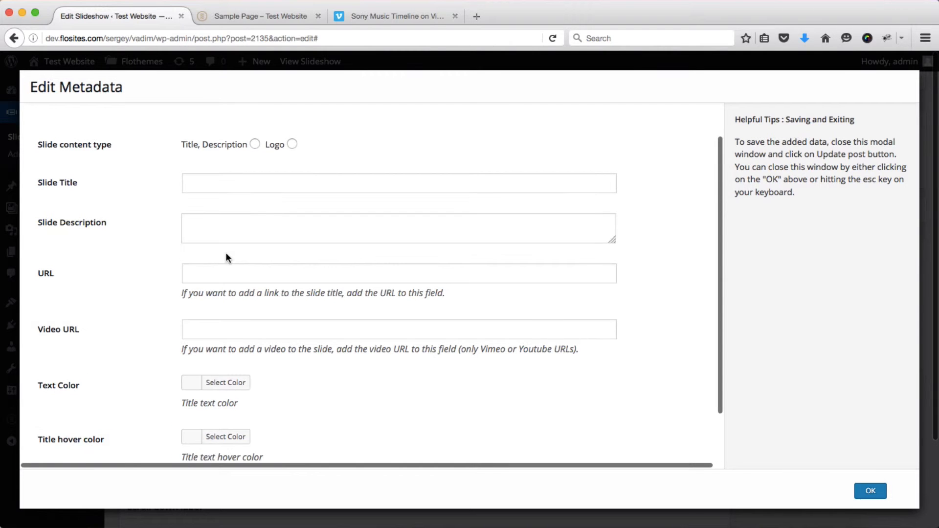
click(292, 143)
click(220, 181)
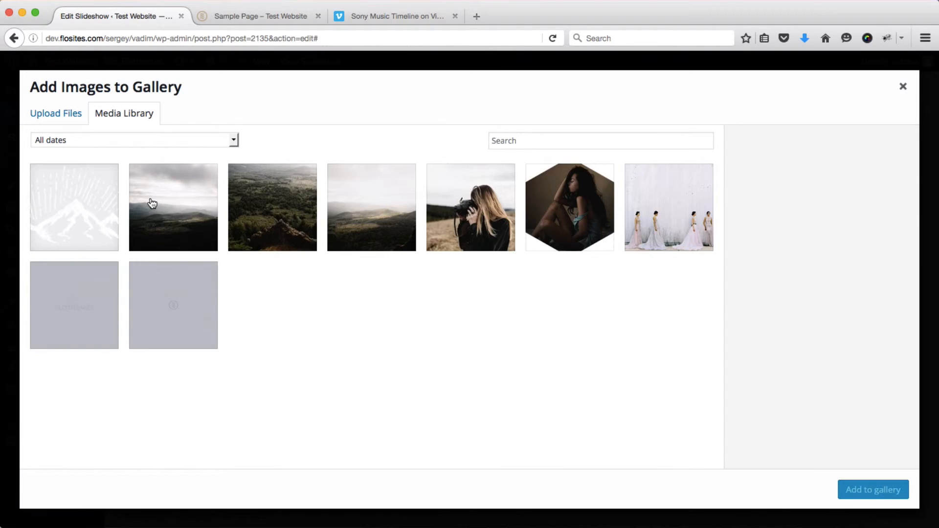
click(84, 205)
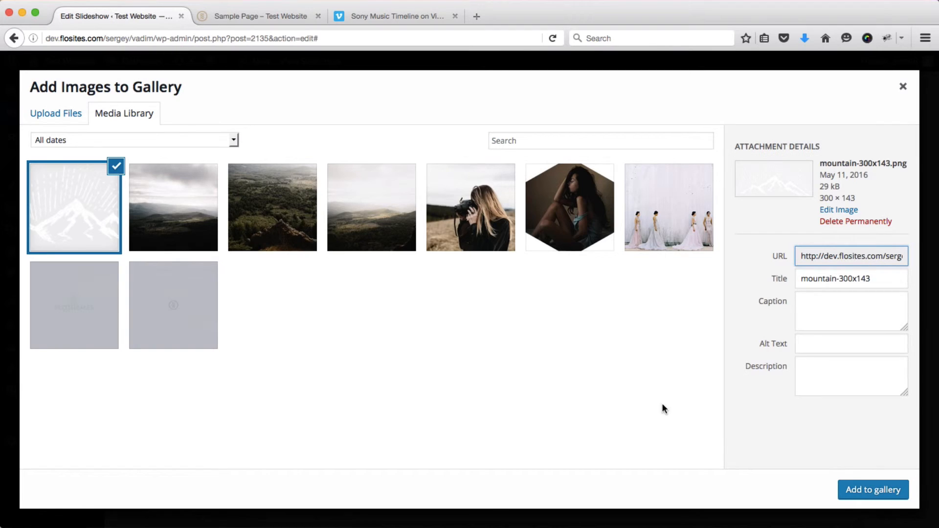
click(875, 489)
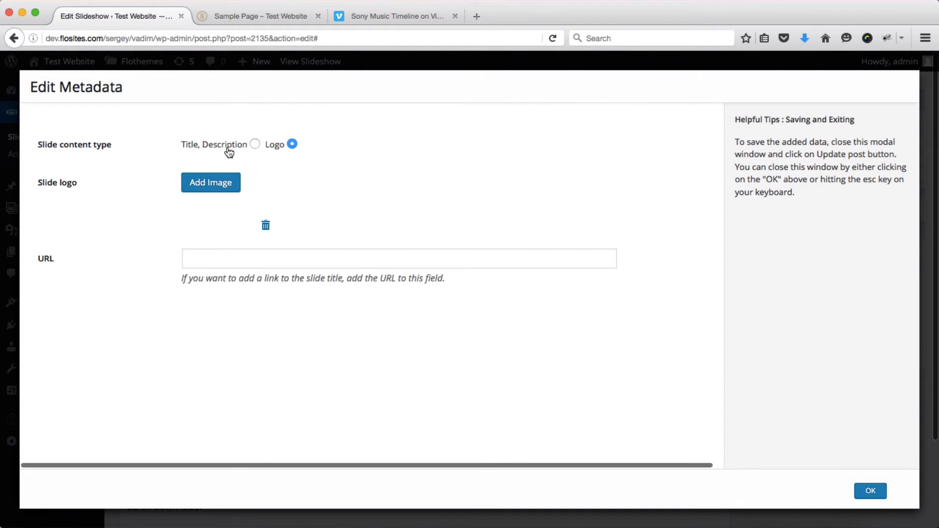
click(254, 144)
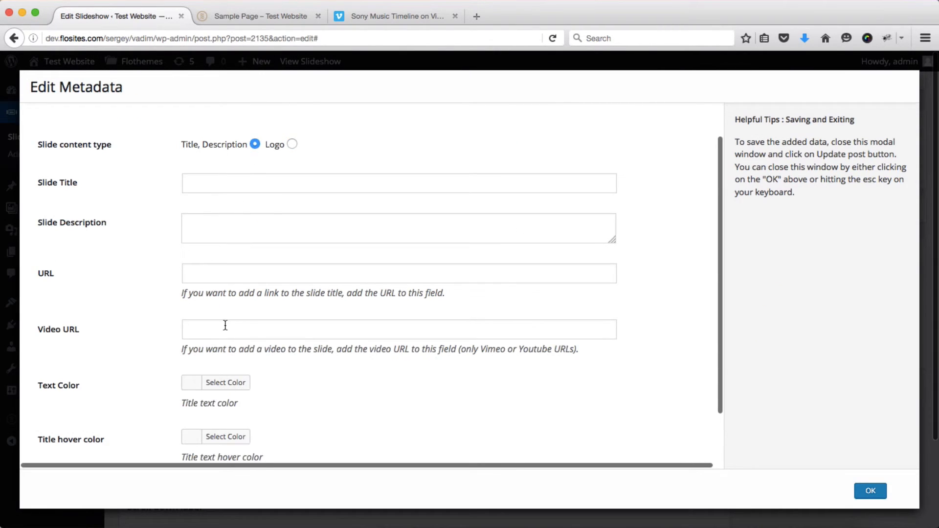
click(293, 144)
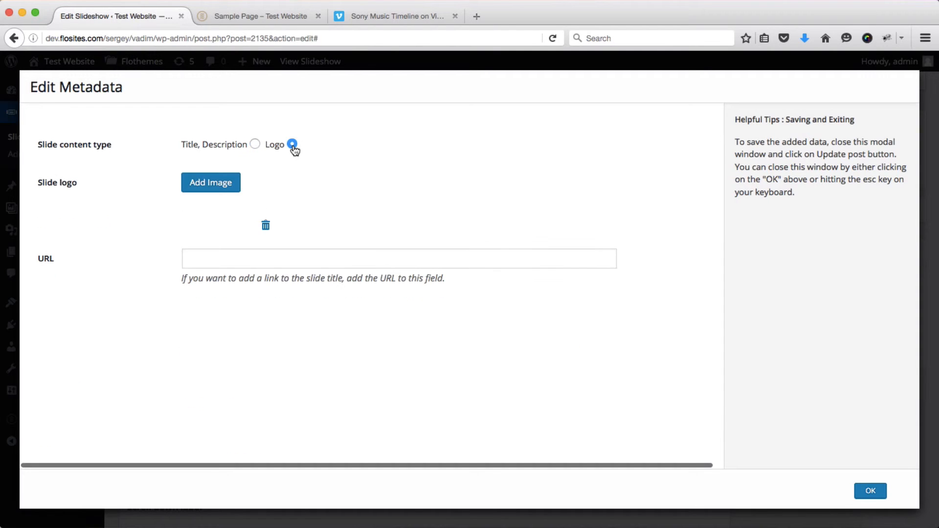
click(872, 491)
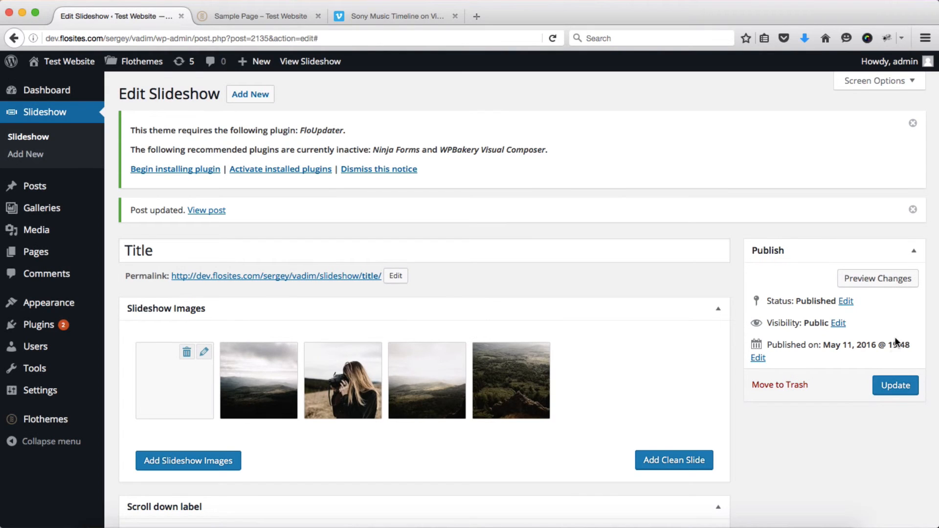
- Update the slideshow post and inspect the clean slide's background and logo on the reloaded Sample Page
click(895, 386)
click(240, 15)
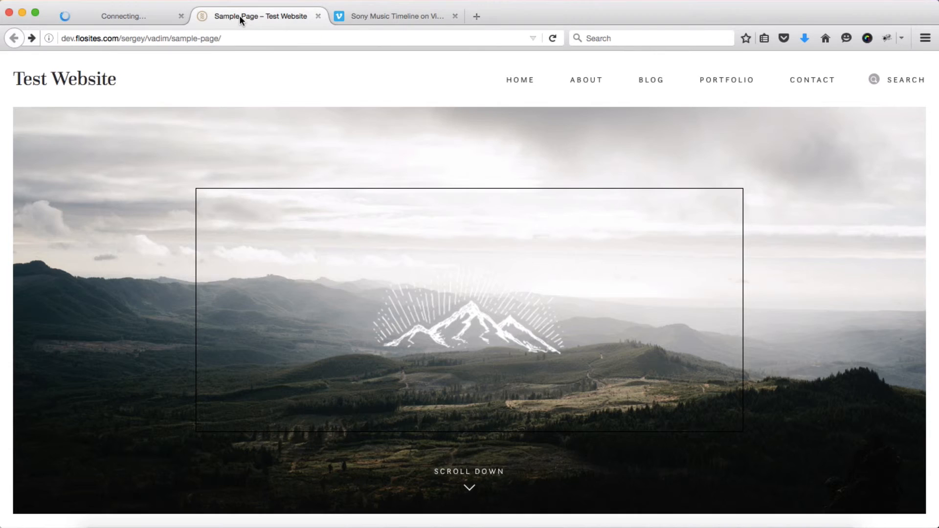
key(super+r)
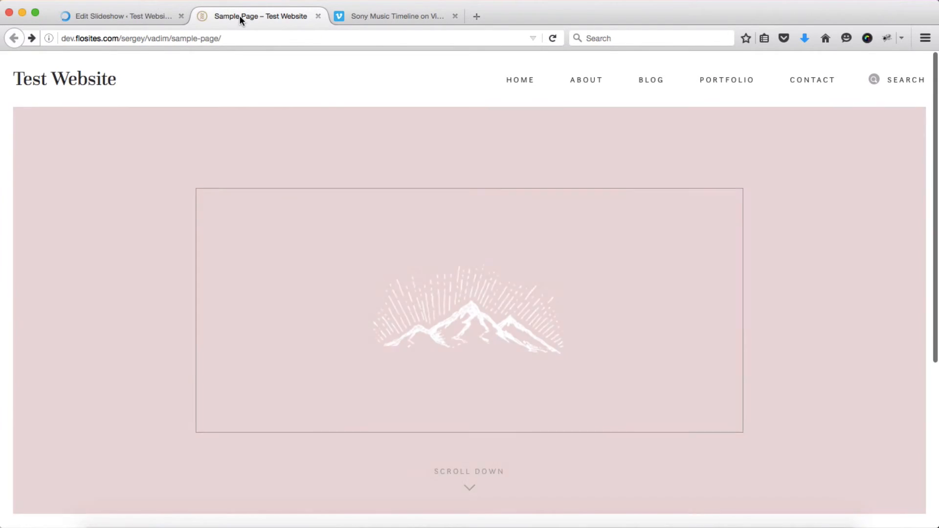
scroll(363, 198, down, 2)
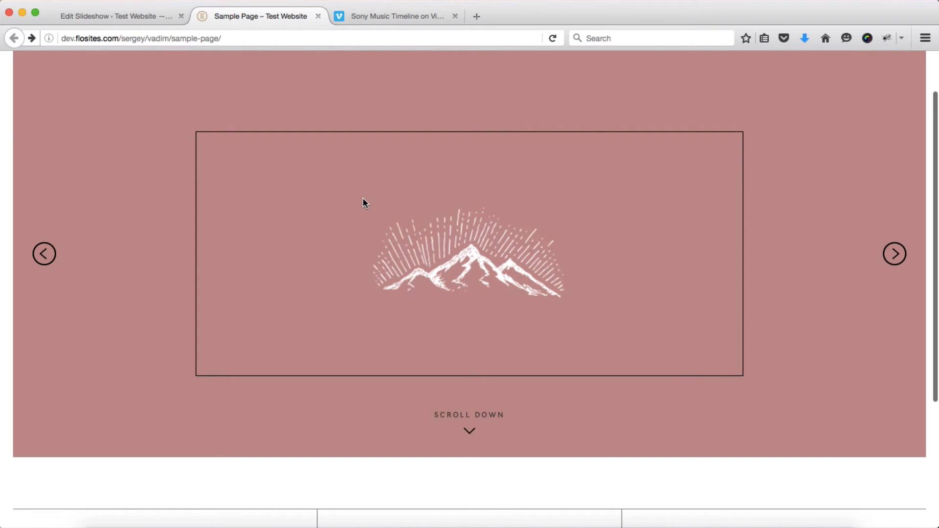
scroll(363, 198, up, 2)
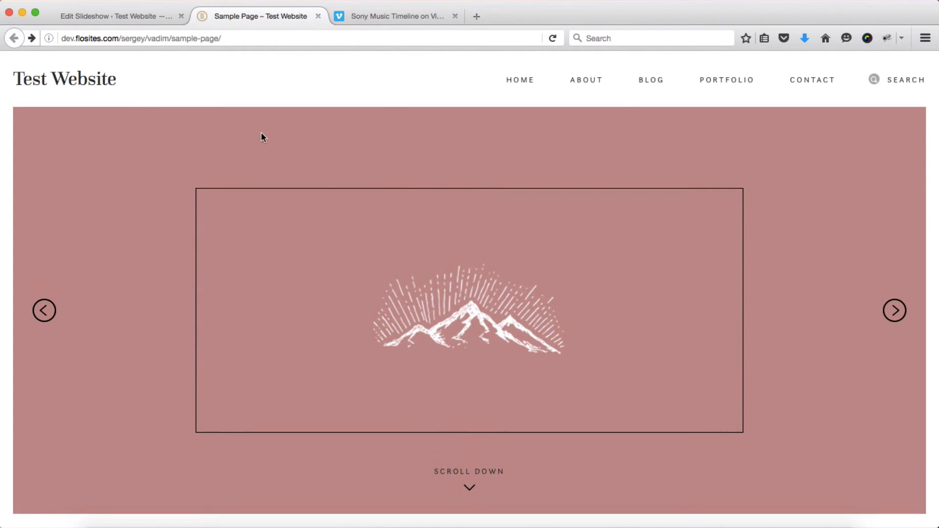
- Return to the slideshow editor and switch the clean slide's content type to Title, Description in its metadata
click(124, 18)
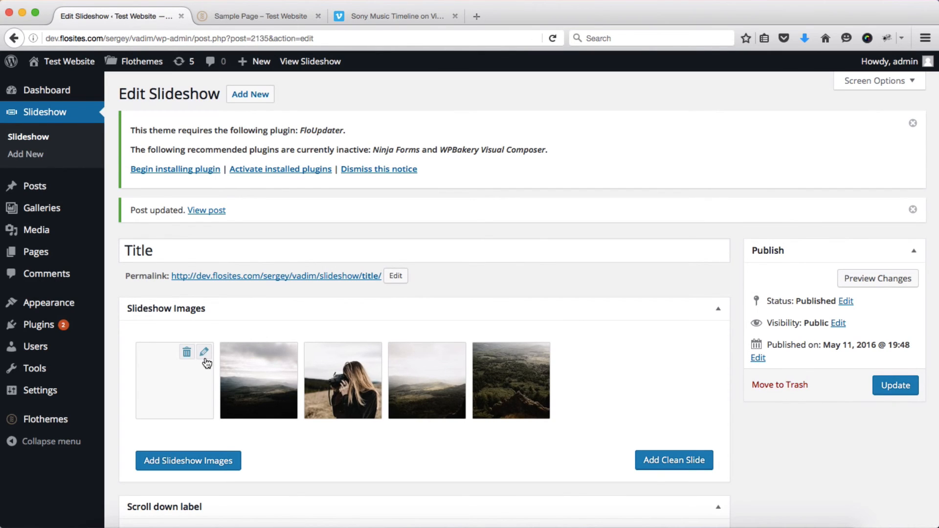
click(205, 358)
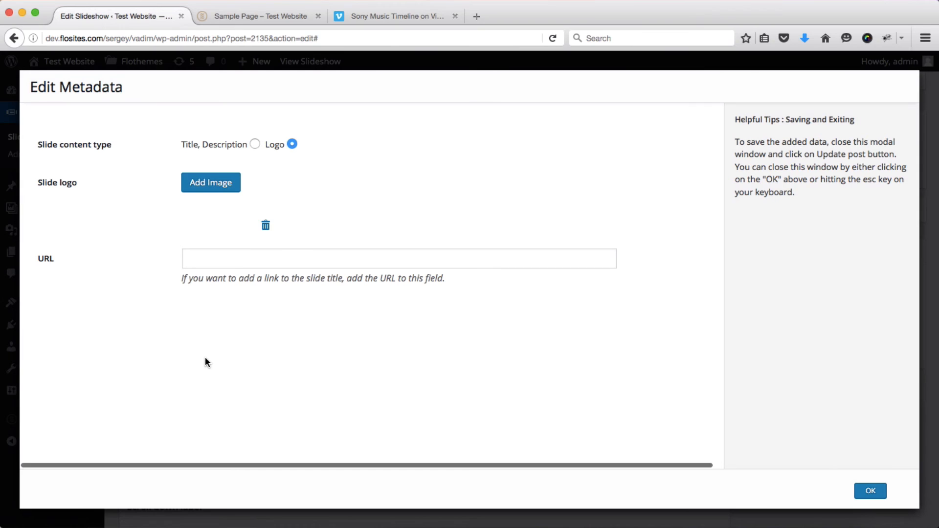
click(253, 145)
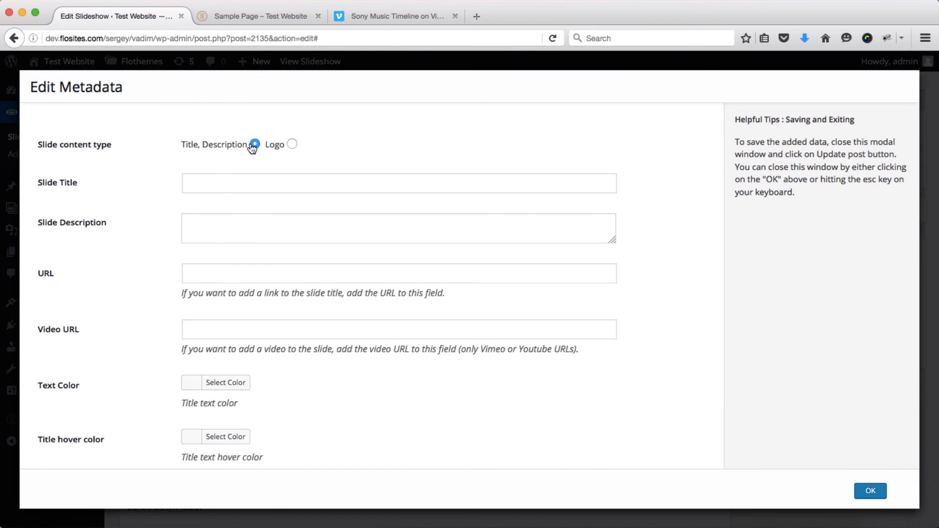